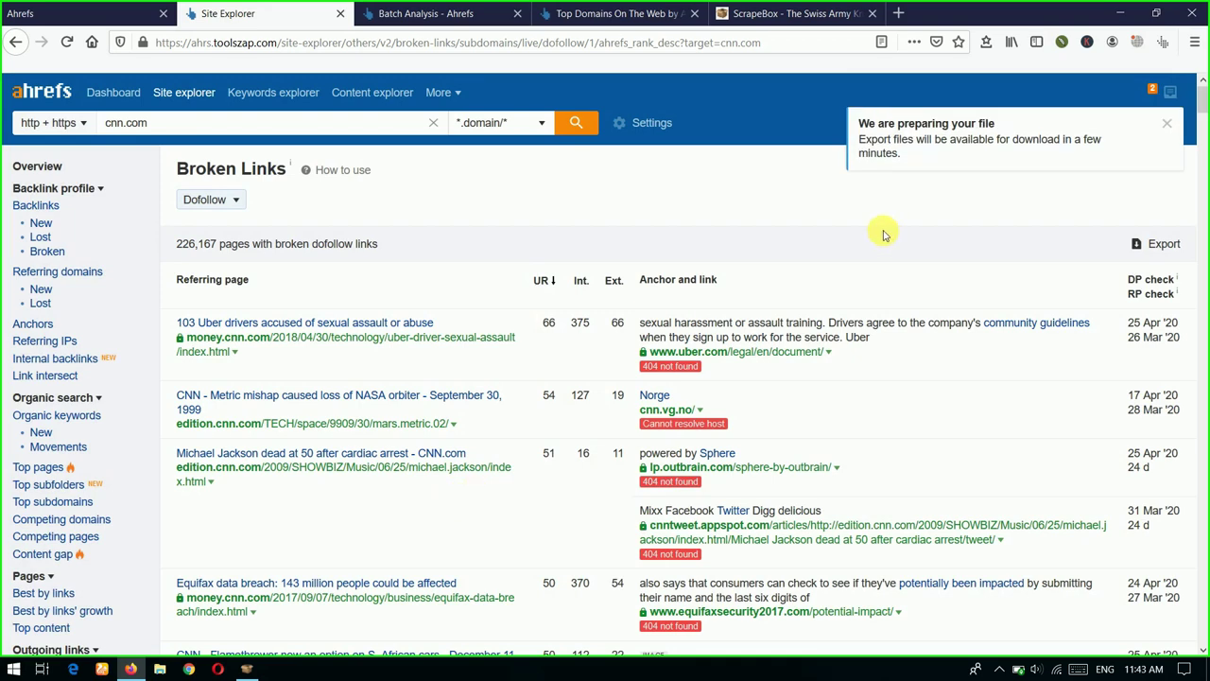
Download the most recent exported cnn.com broken links CSV, choosing to open it with Excel 2016, and check its download progress.
click(956, 164)
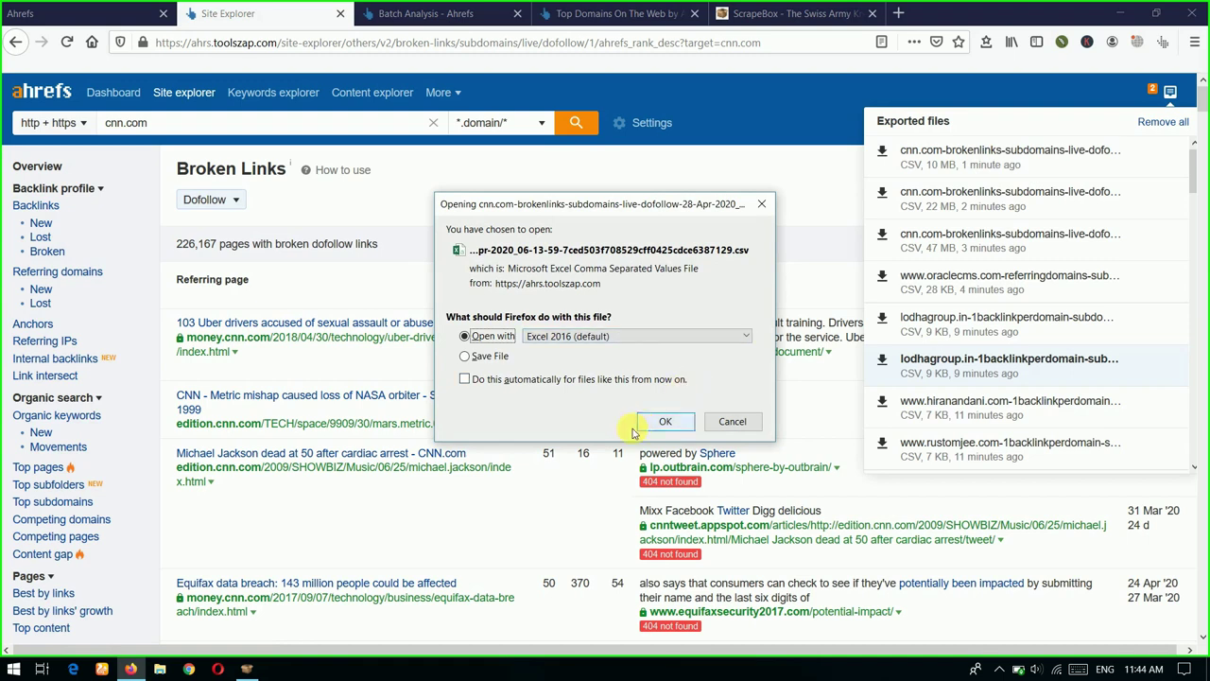
click(664, 420)
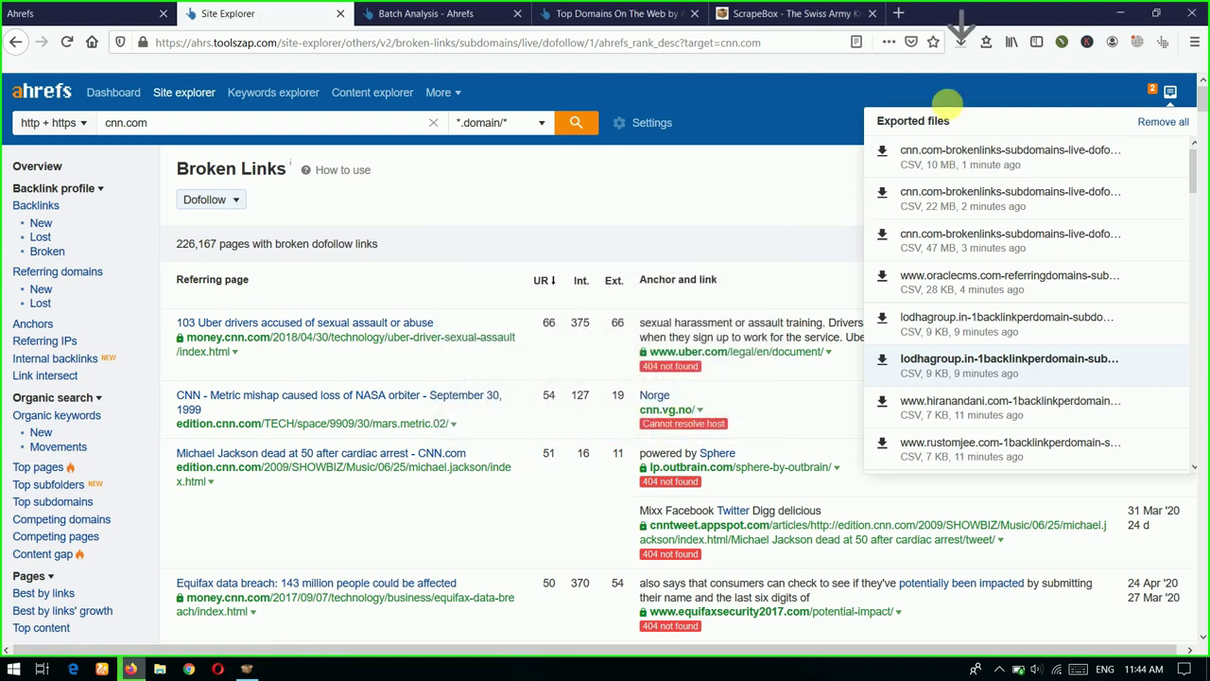
click(960, 41)
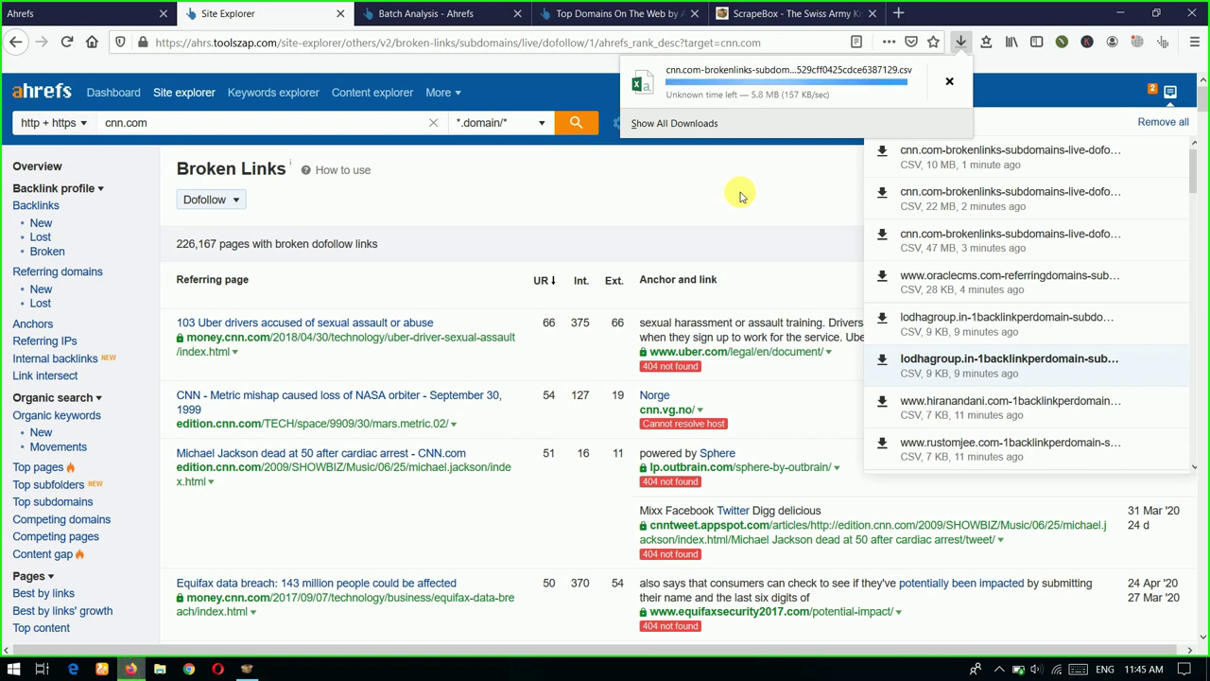
Switch to ScrapeBox, dismissing the Office activation notice and minimizing the opened spreadsheet.
click(251, 669)
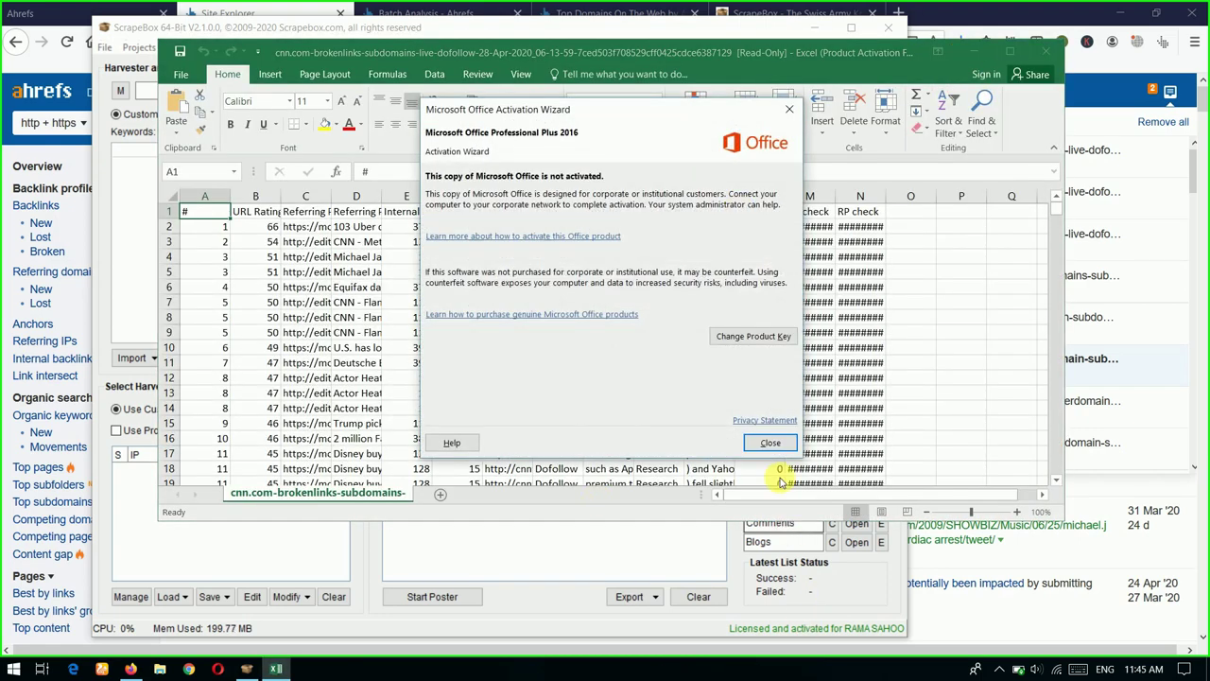
click(770, 443)
click(973, 53)
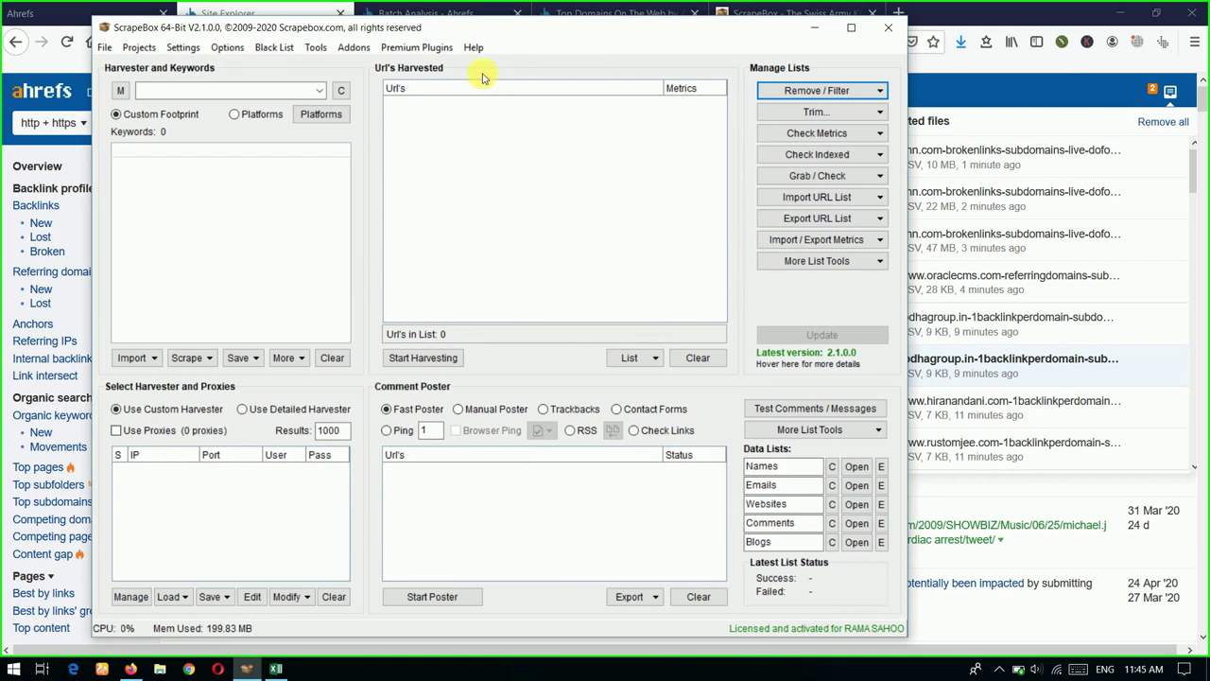
Review the available premium plugins in ScrapeBox, including the description of Expired Domain Finder.
click(425, 49)
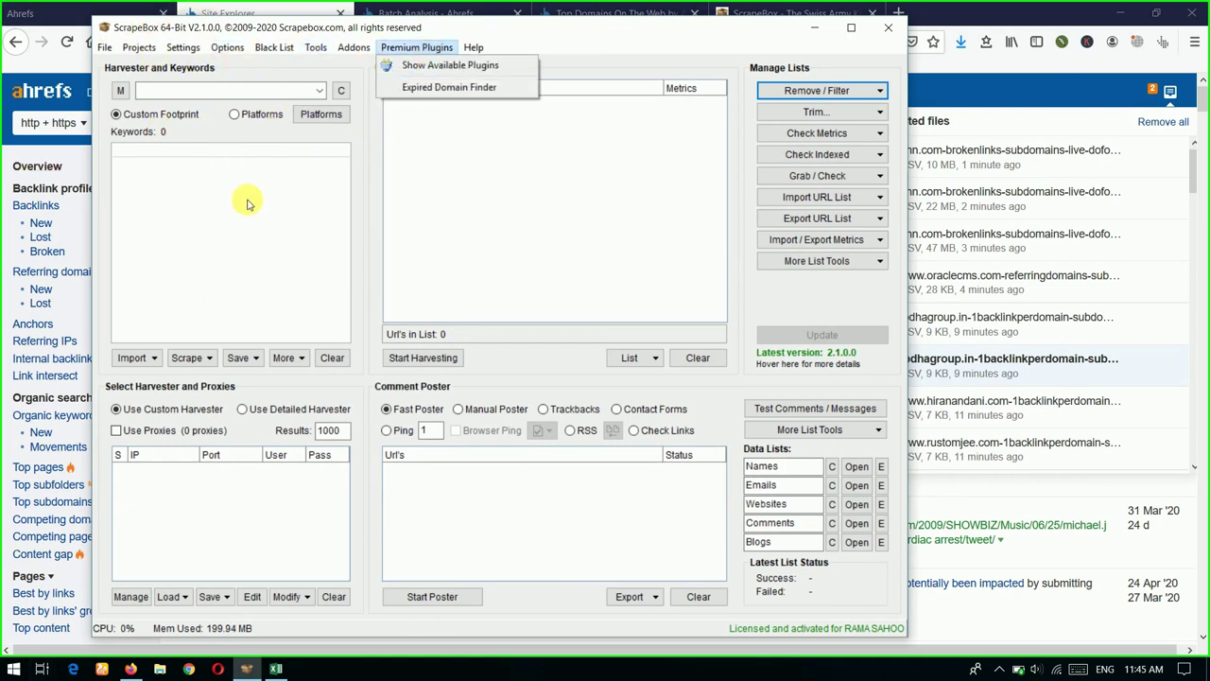
mouse_move(179, 48)
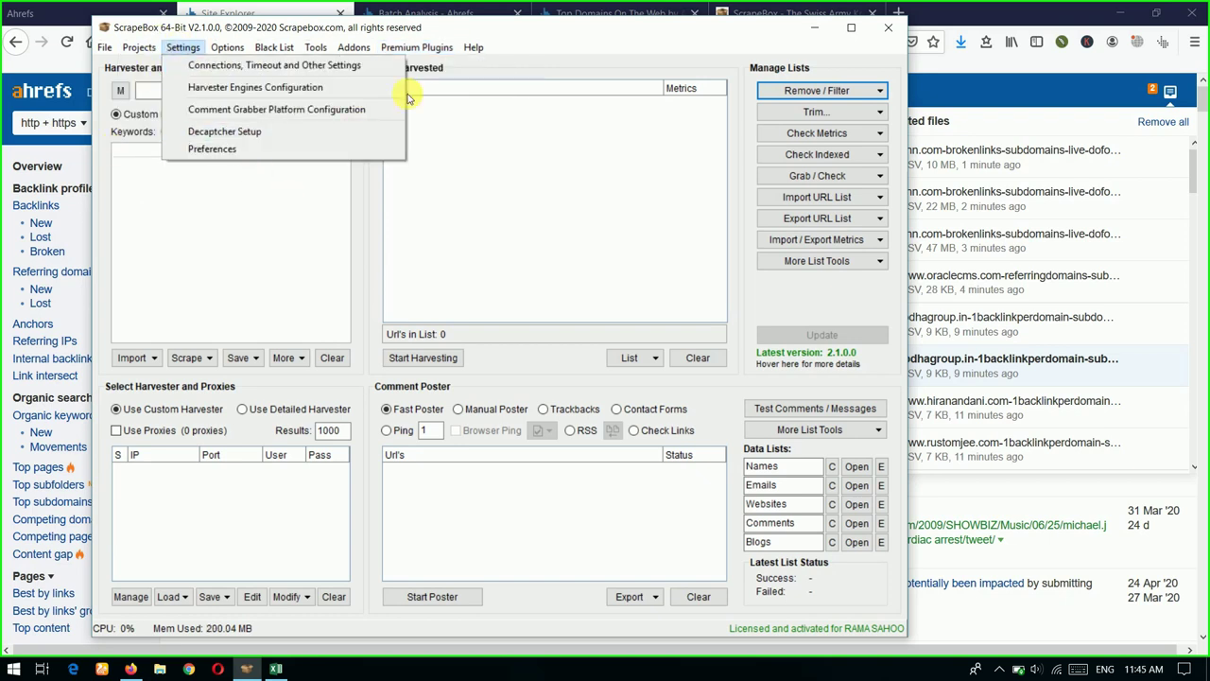
mouse_move(472, 48)
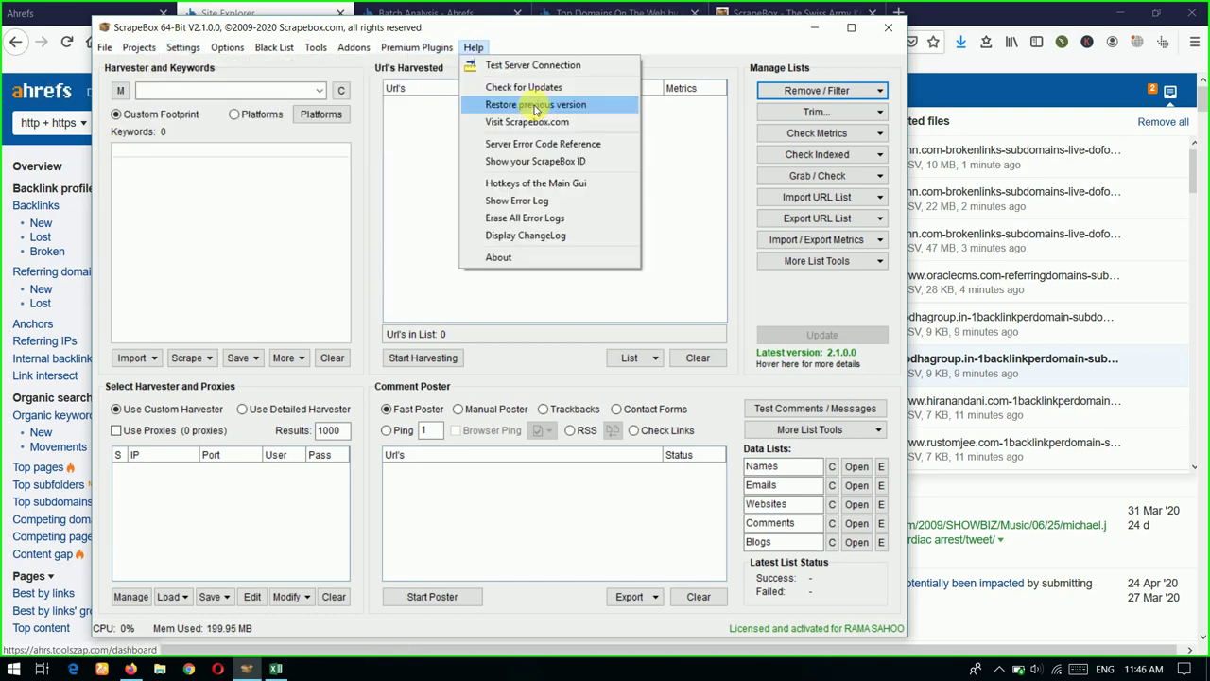
click(412, 66)
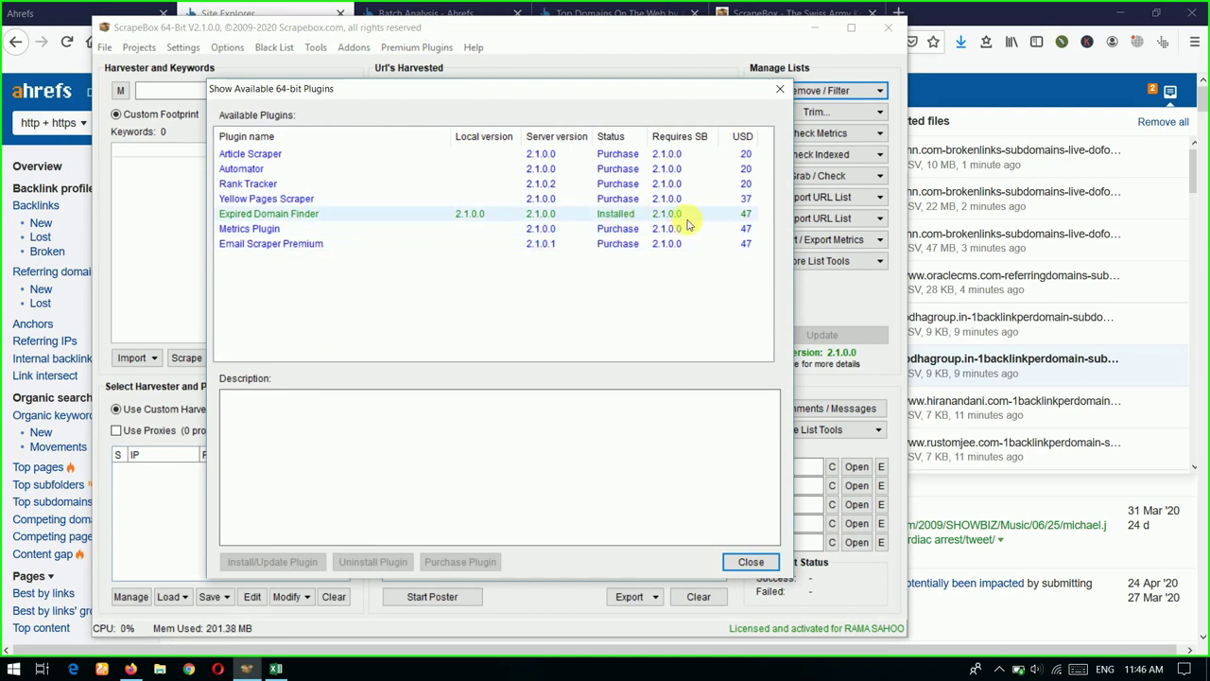
click(742, 214)
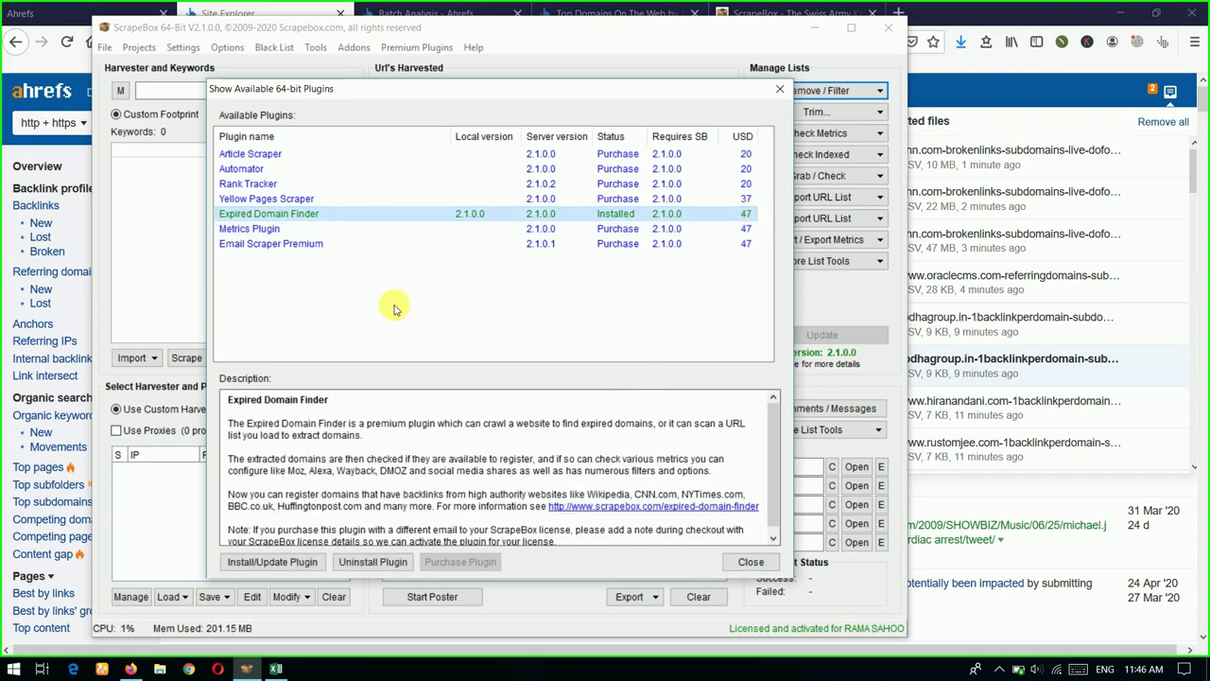
click(750, 564)
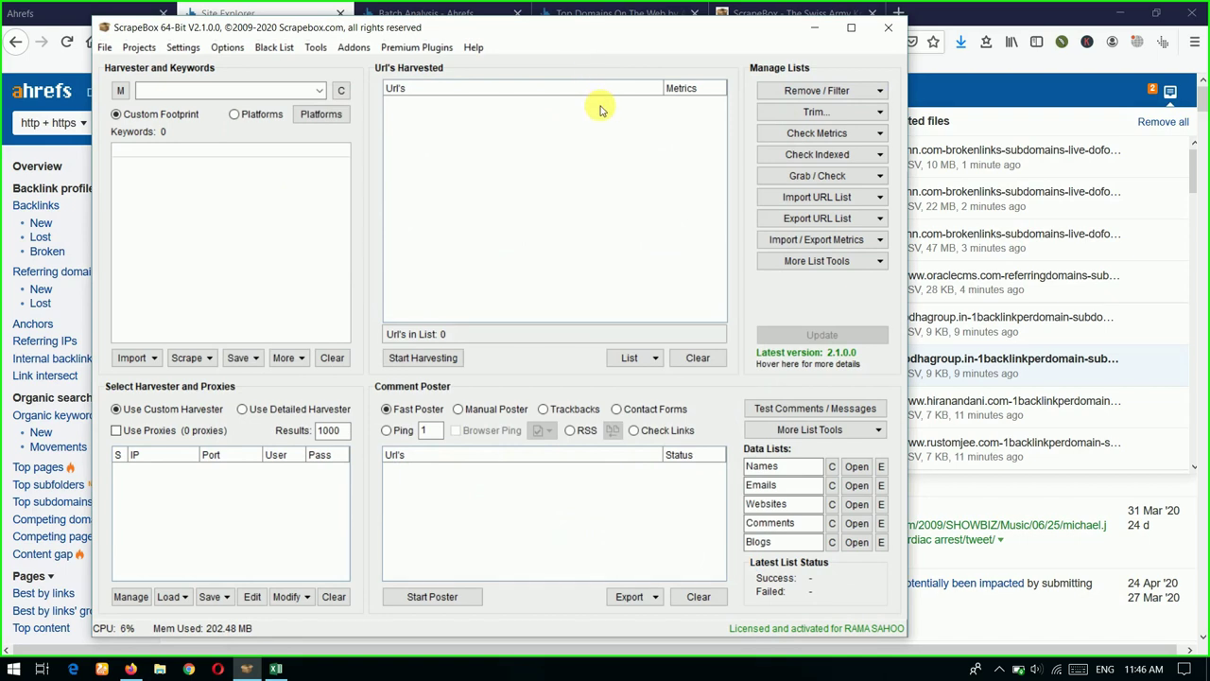
click(405, 47)
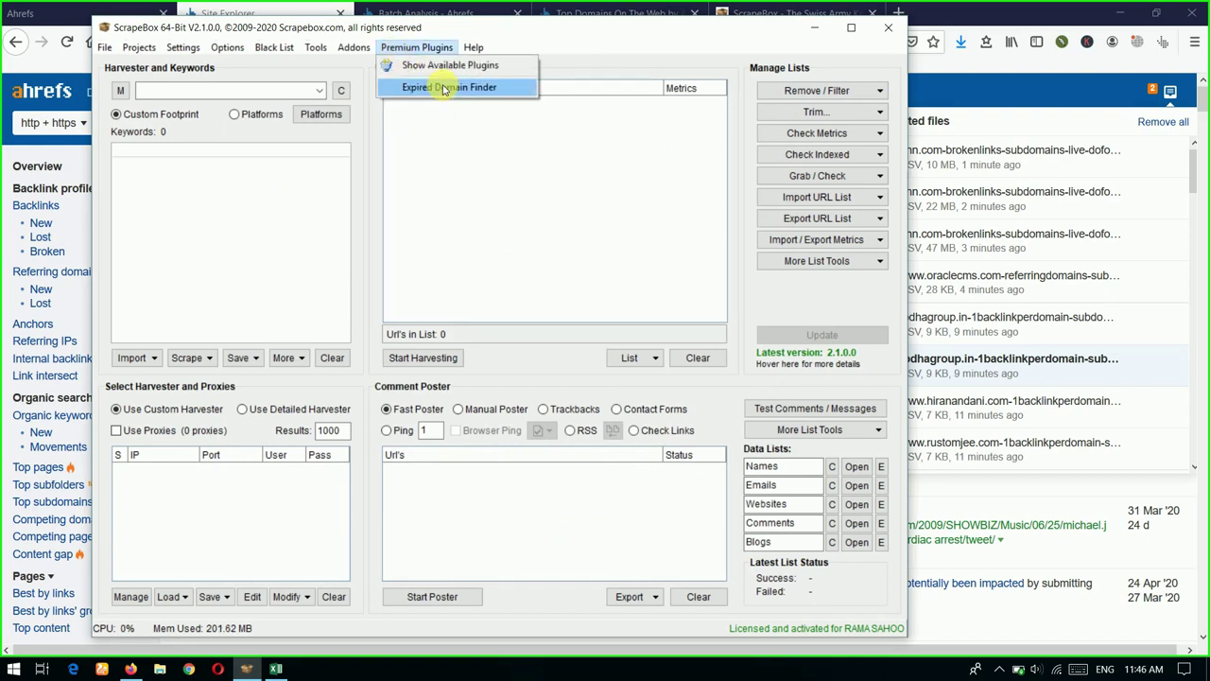
click(583, 157)
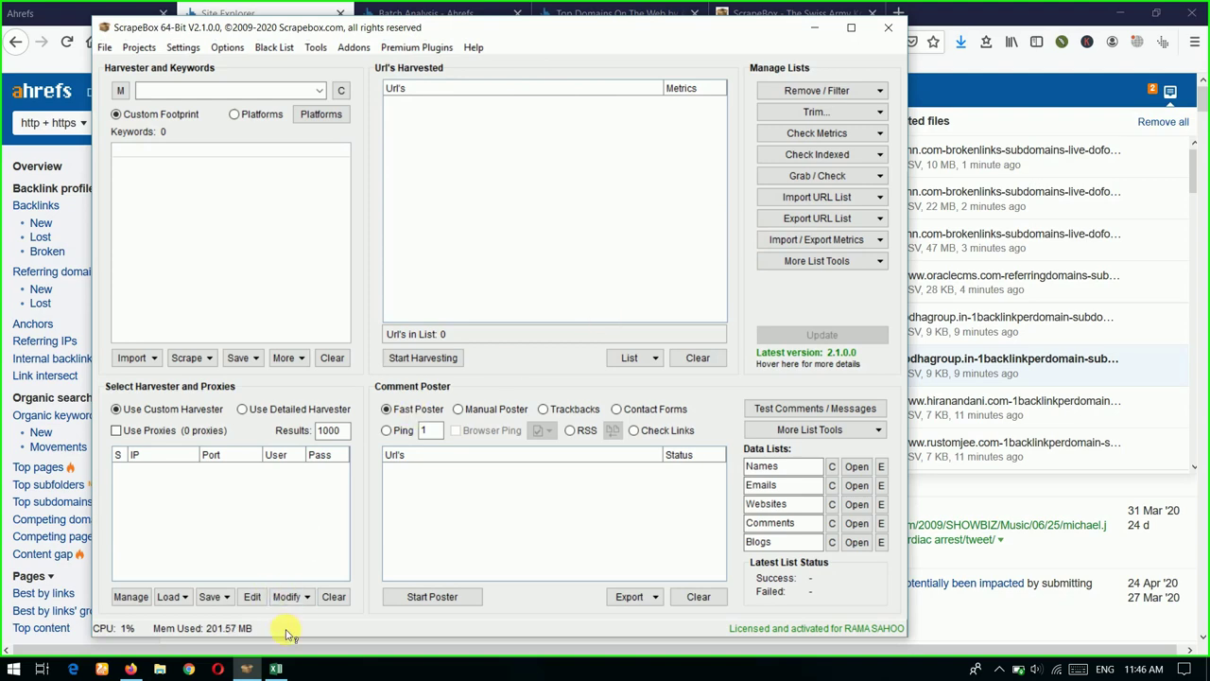
Switch to the broken links spreadsheet in Excel, widen the Link URL column and copy the whole column.
click(276, 667)
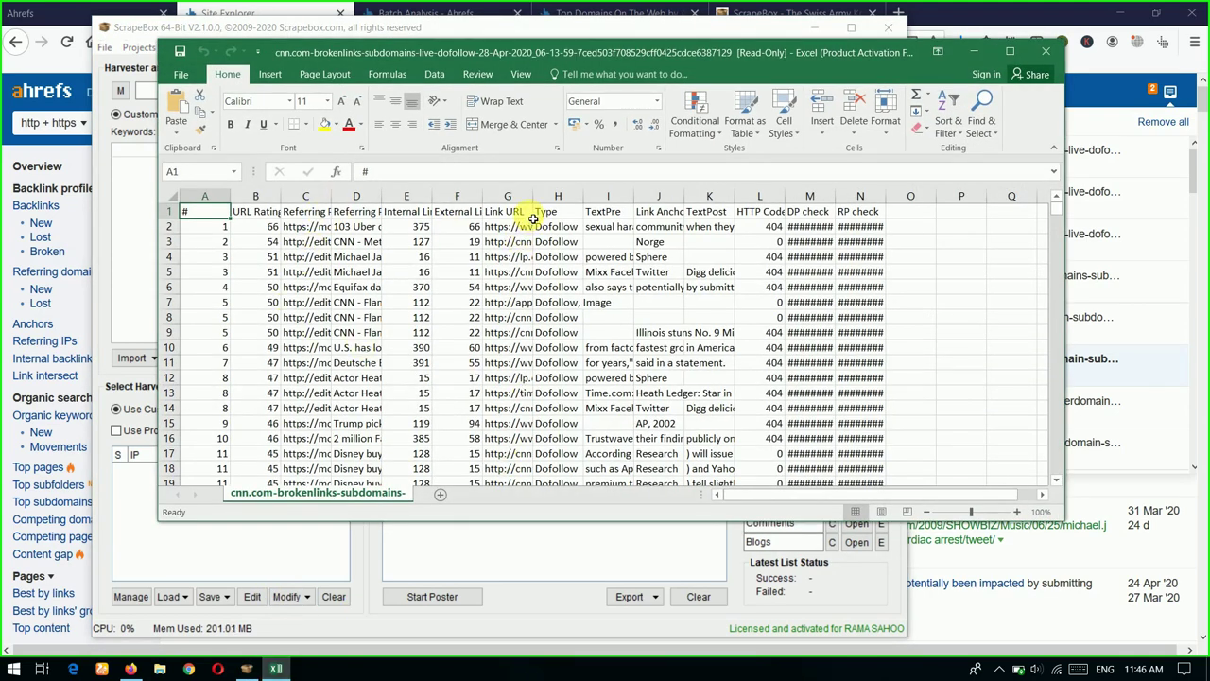
drag(537, 196, 646, 196)
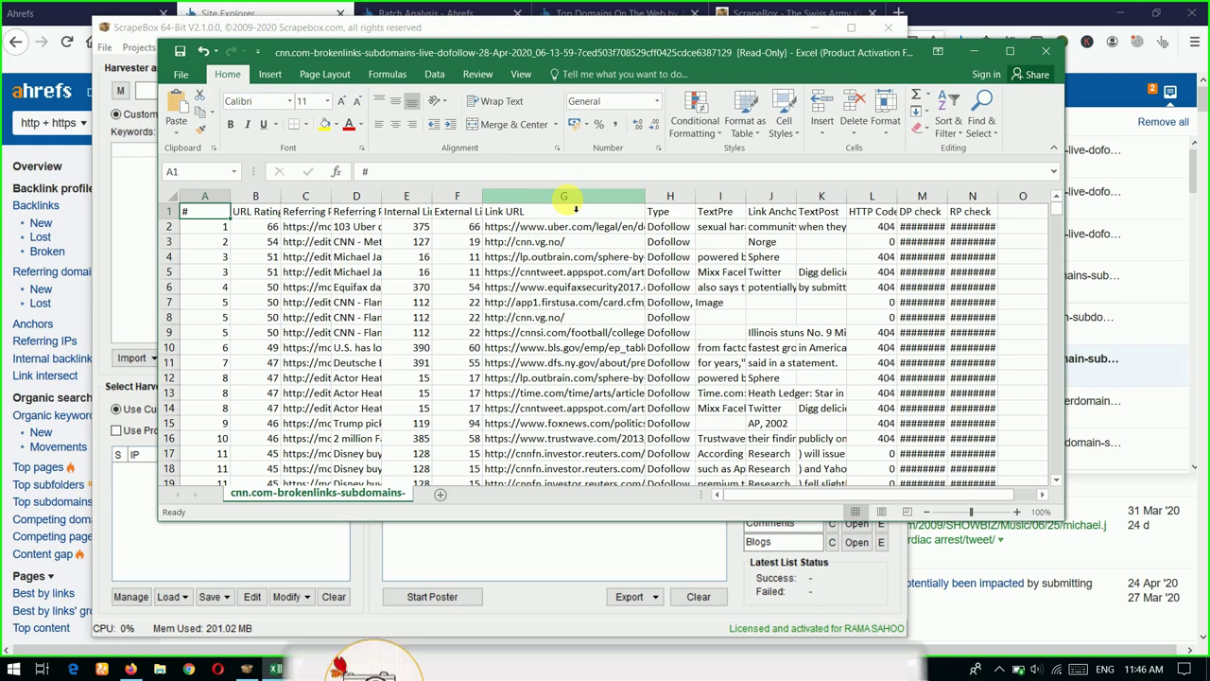
click(574, 199)
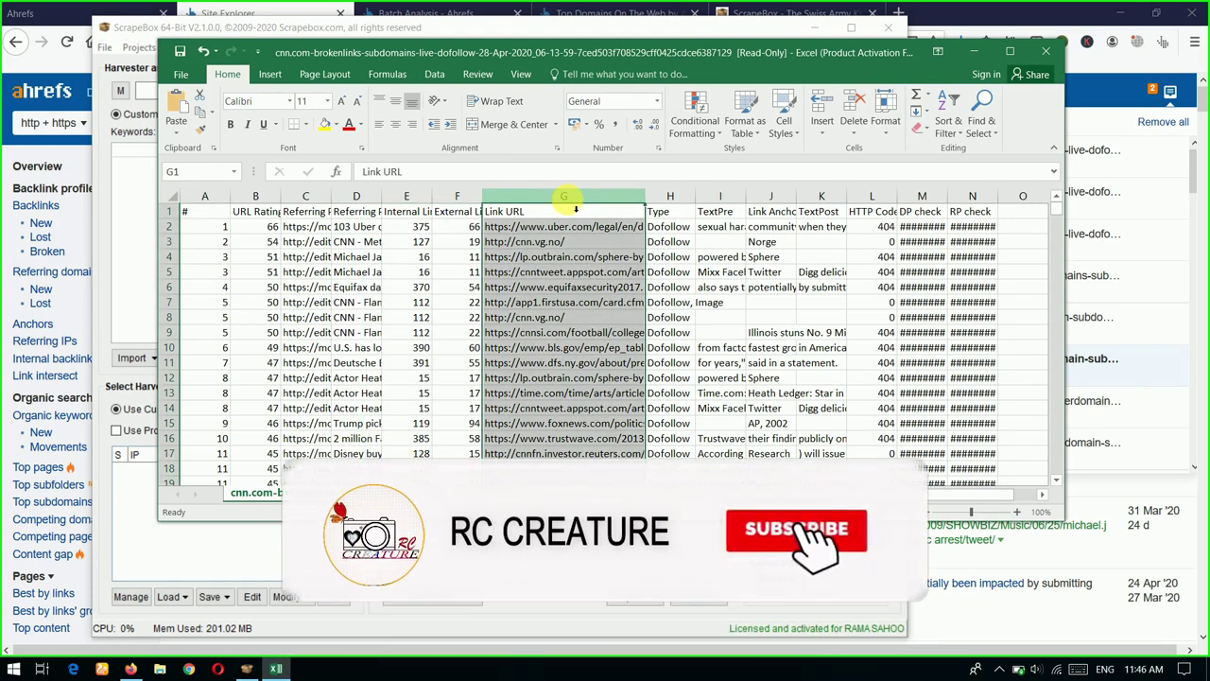
right_click(573, 201)
click(584, 229)
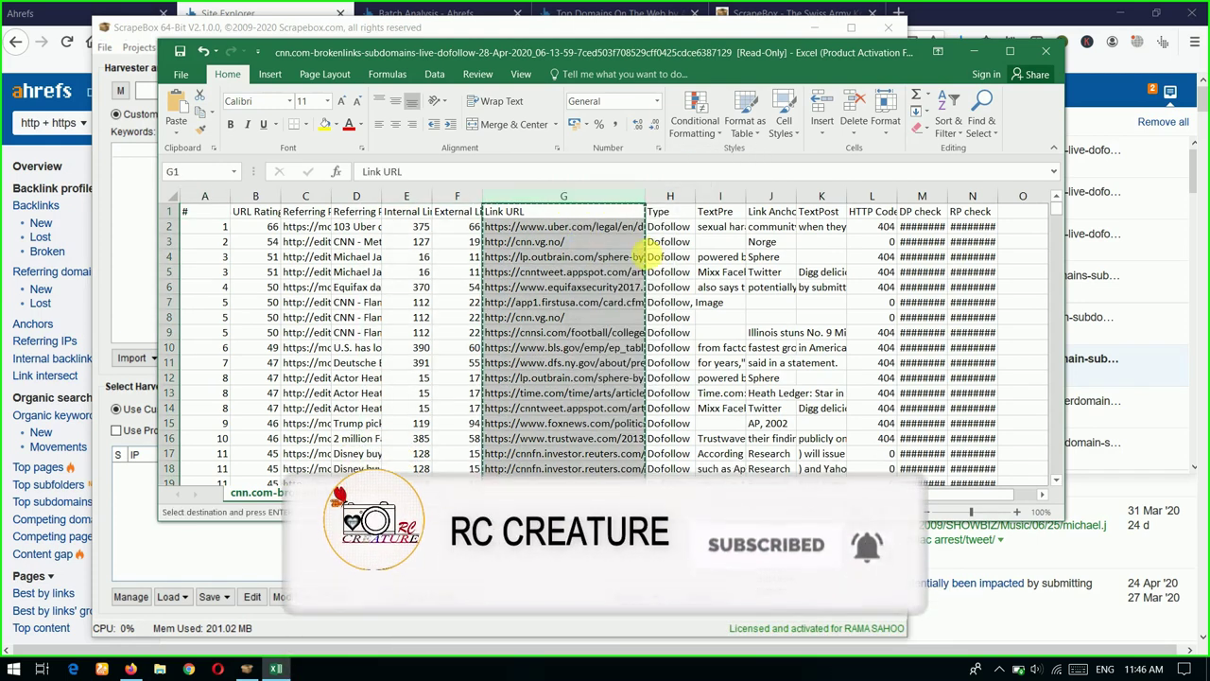
Switch back to ScrapeBox and replace the harvested URL list with the copied URLs from the clipboard.
key(alt+Tab)
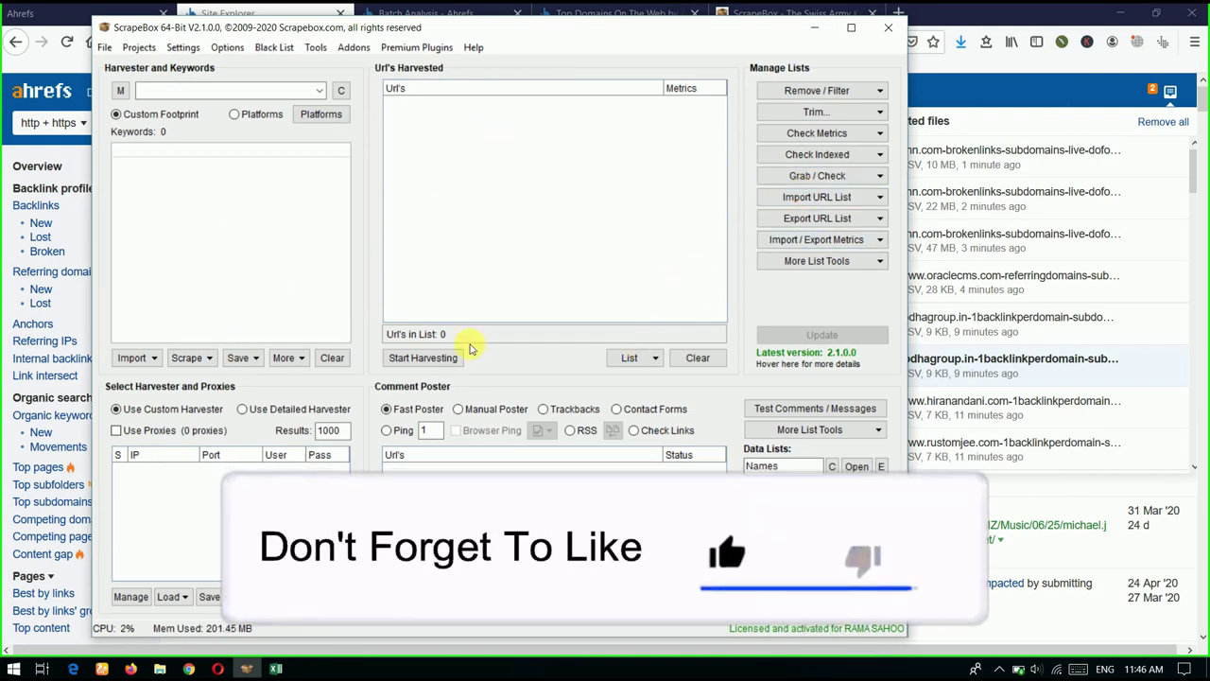
click(839, 196)
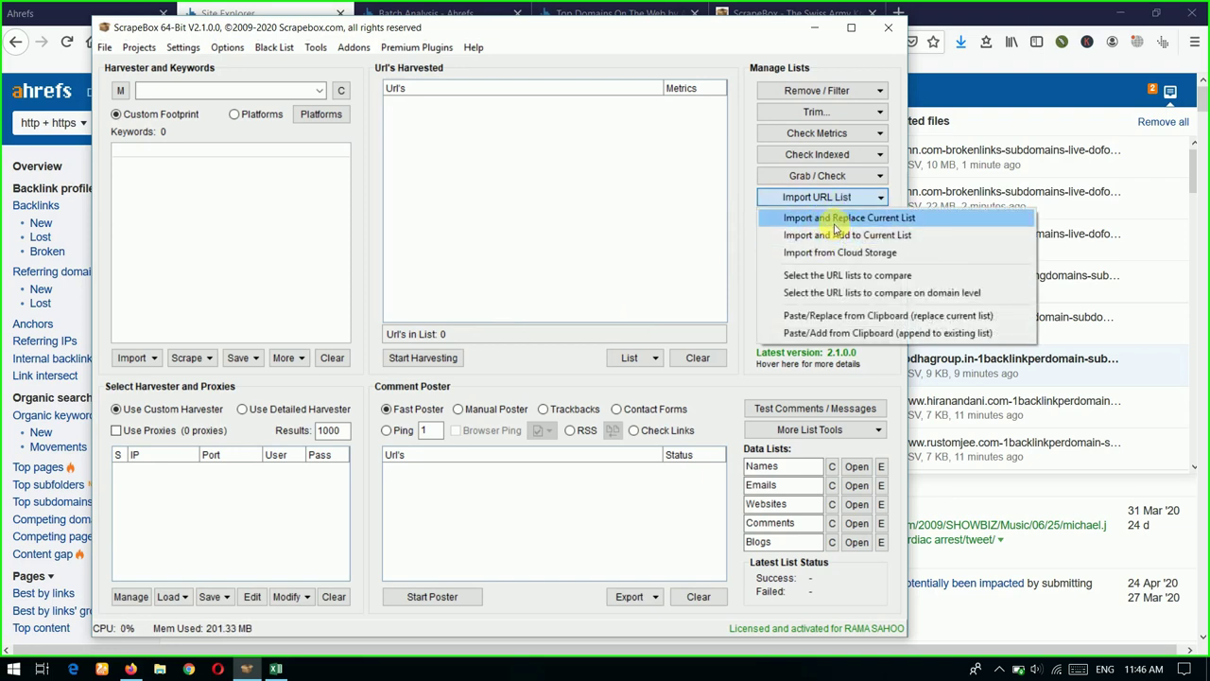
click(848, 319)
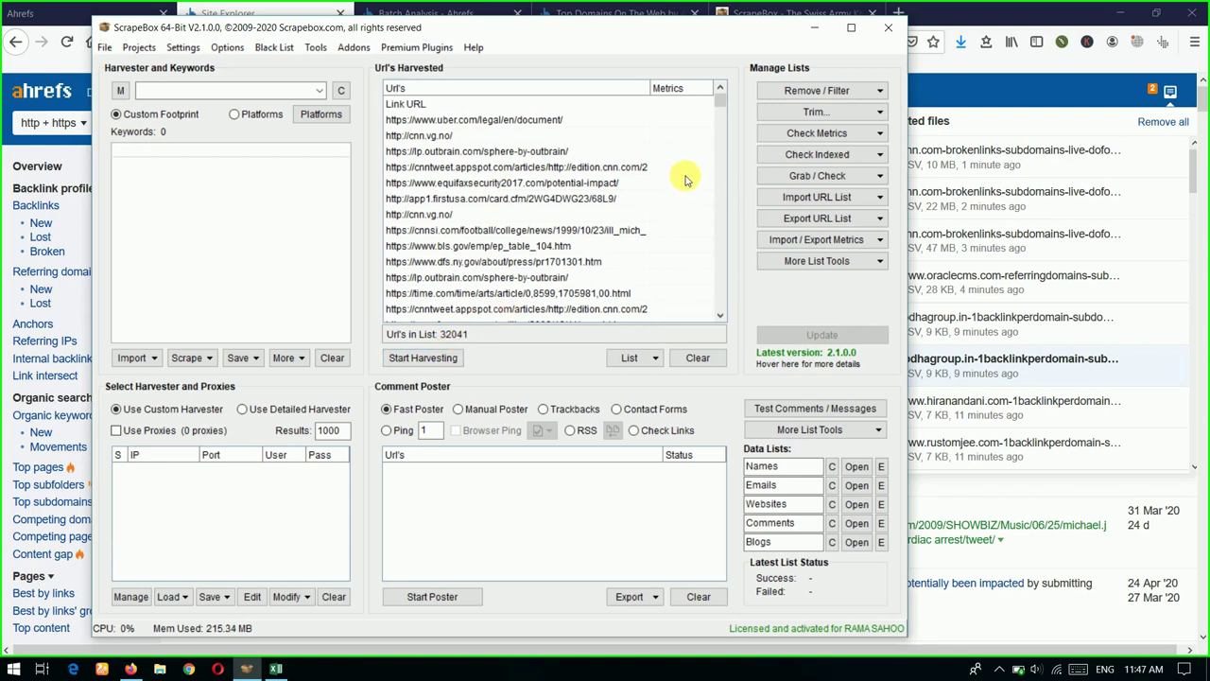
Look over the imported URLs and remove the duplicate URLs from the harvested list.
scroll(508, 283, down, 3)
scroll(501, 279, up, 3)
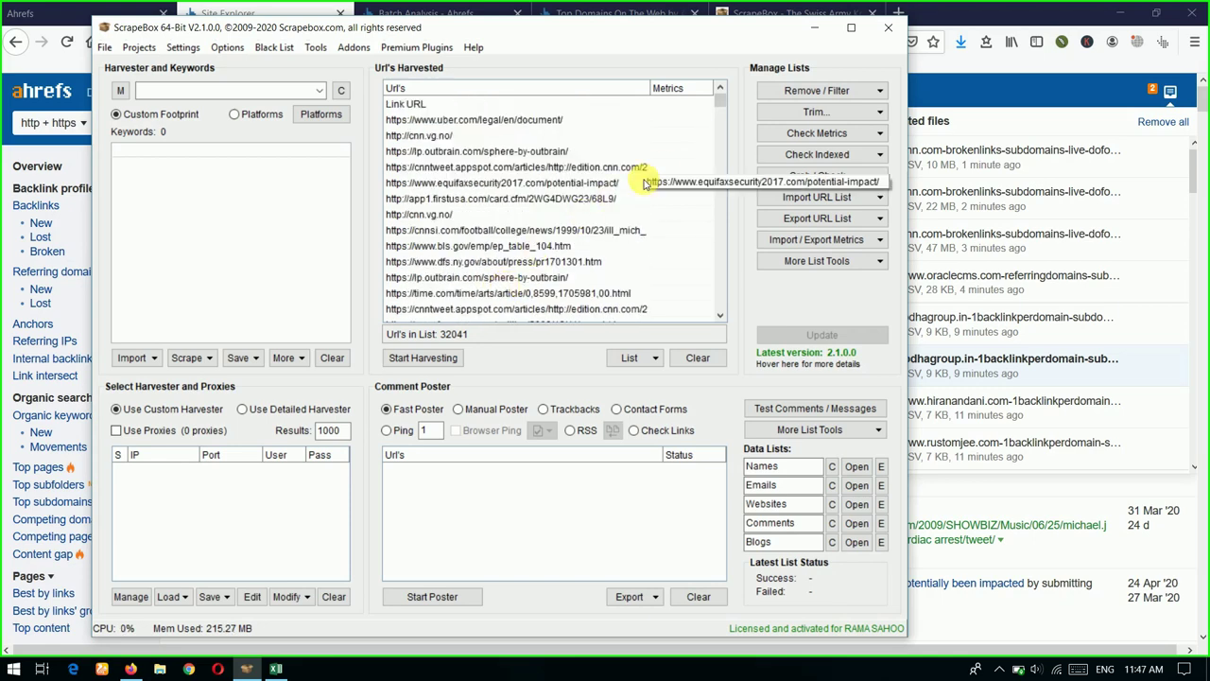
click(790, 94)
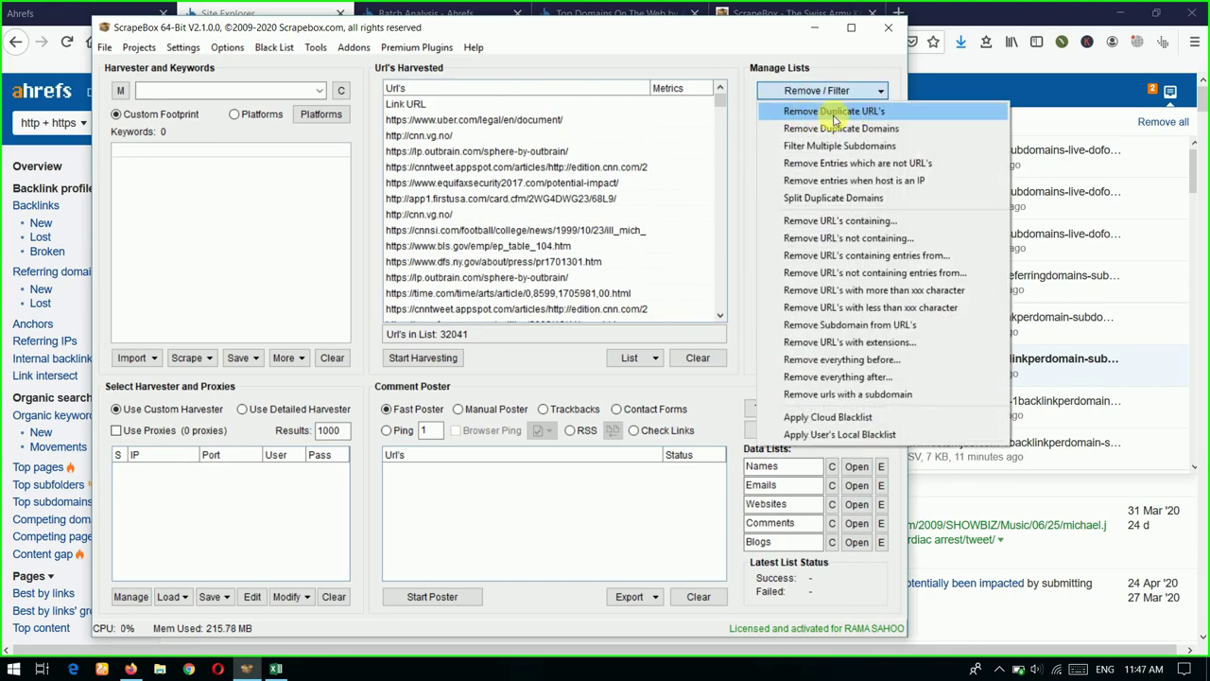
click(834, 112)
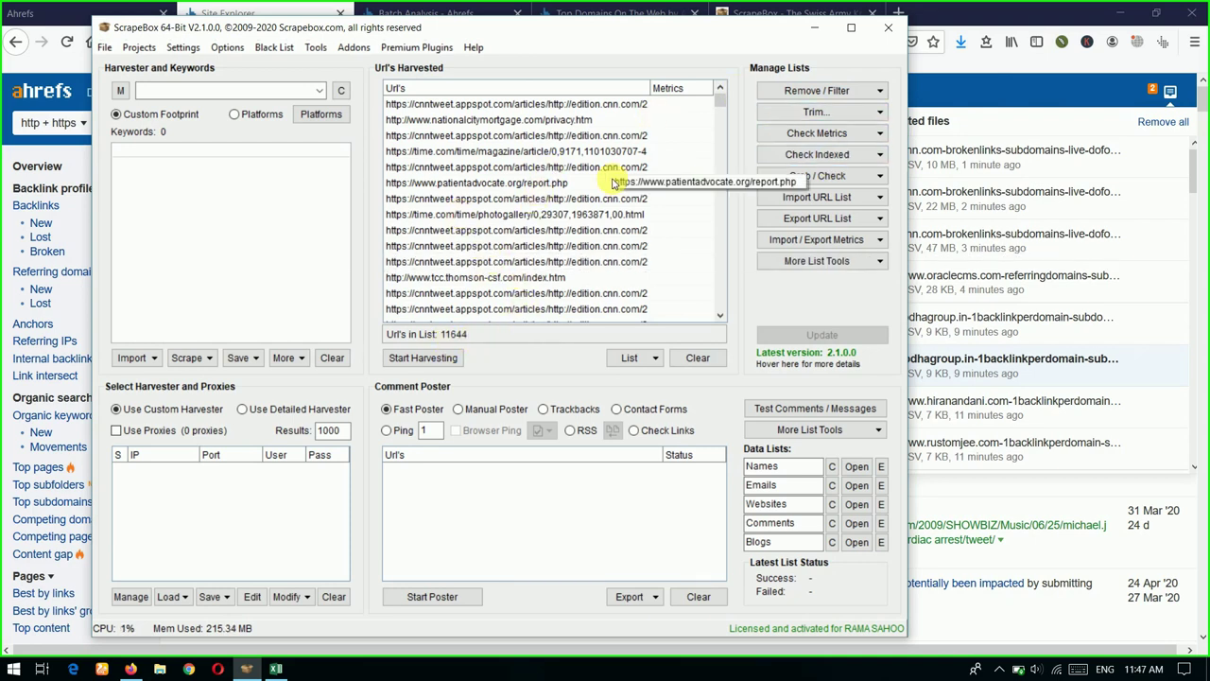
Trim all harvested URLs to root and remove the subdomains from them.
click(812, 112)
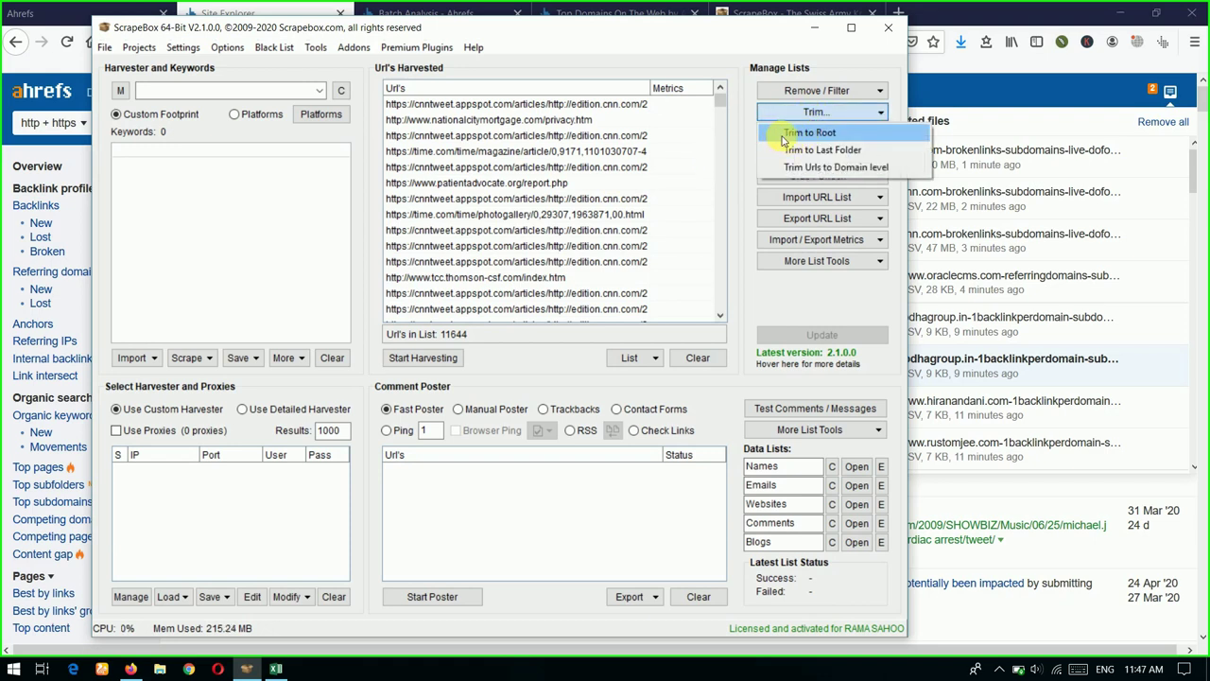
click(803, 132)
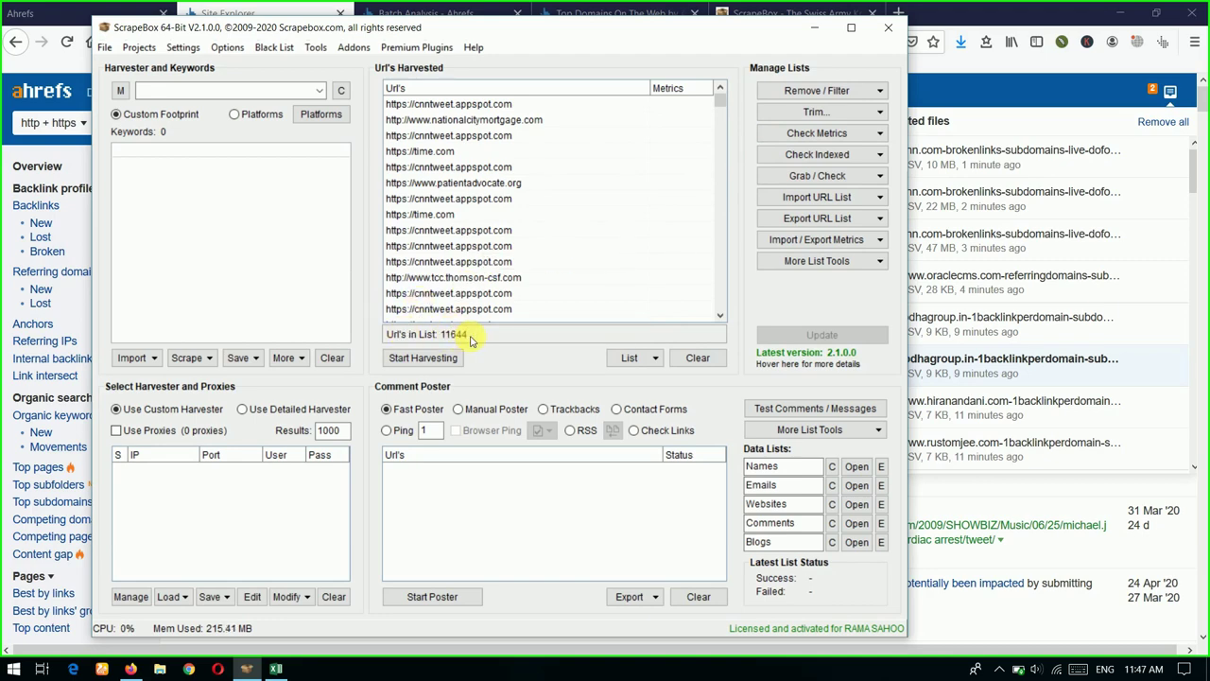
scroll(481, 227, down, 5)
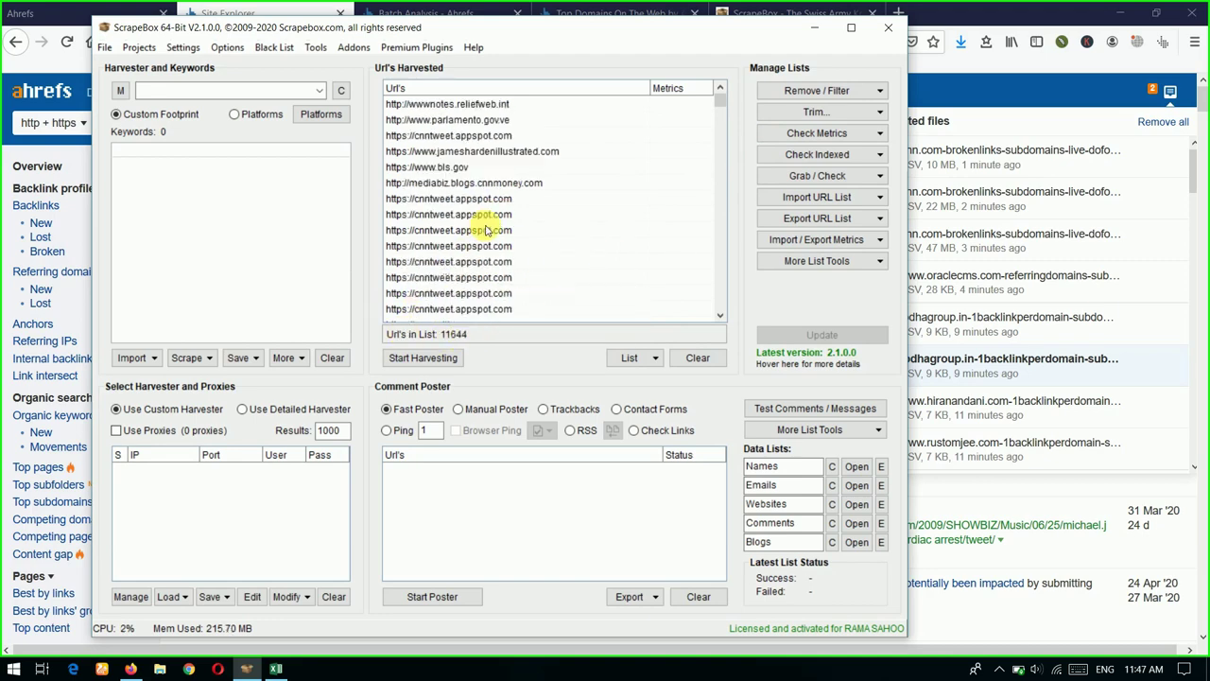
scroll(485, 229, down, 6)
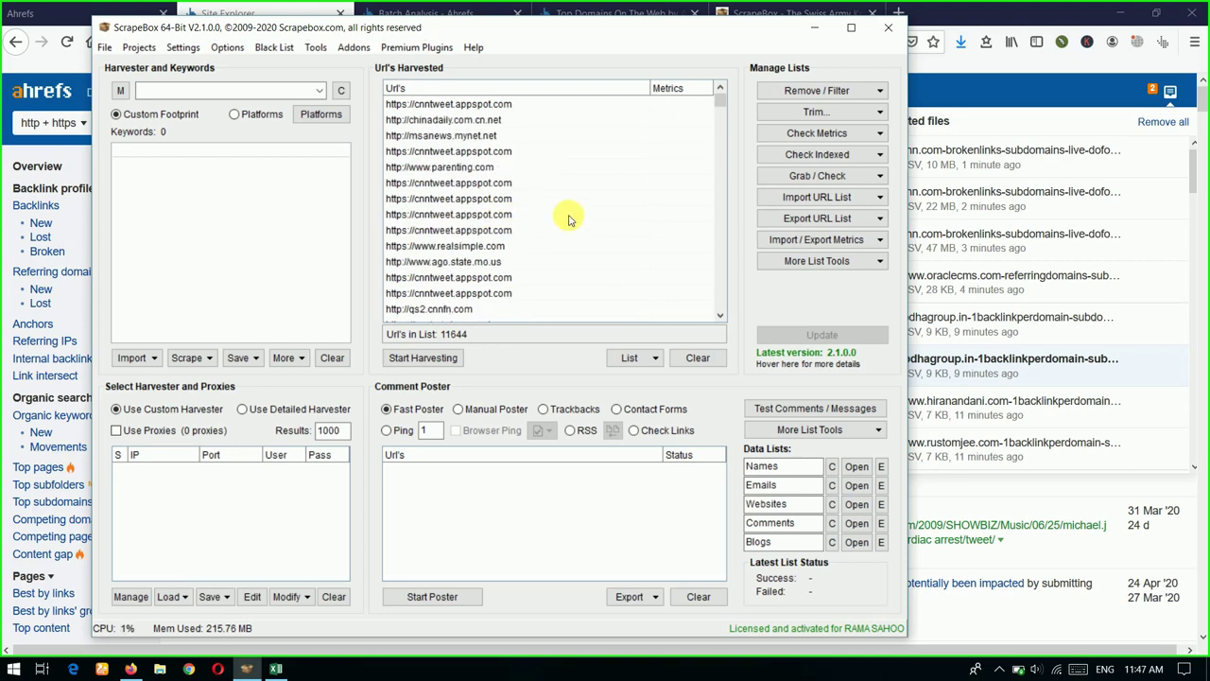
scroll(567, 218, down, 3)
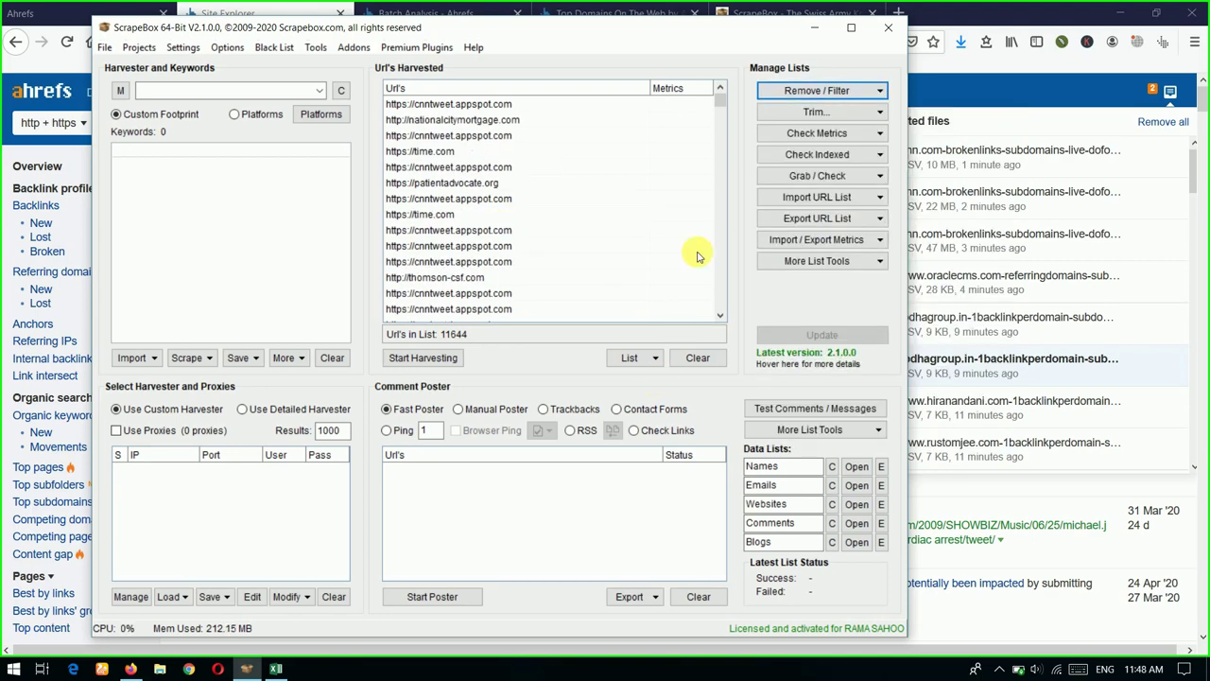
Open the unregistered domains check for the harvested list and start the domain lookup.
click(811, 177)
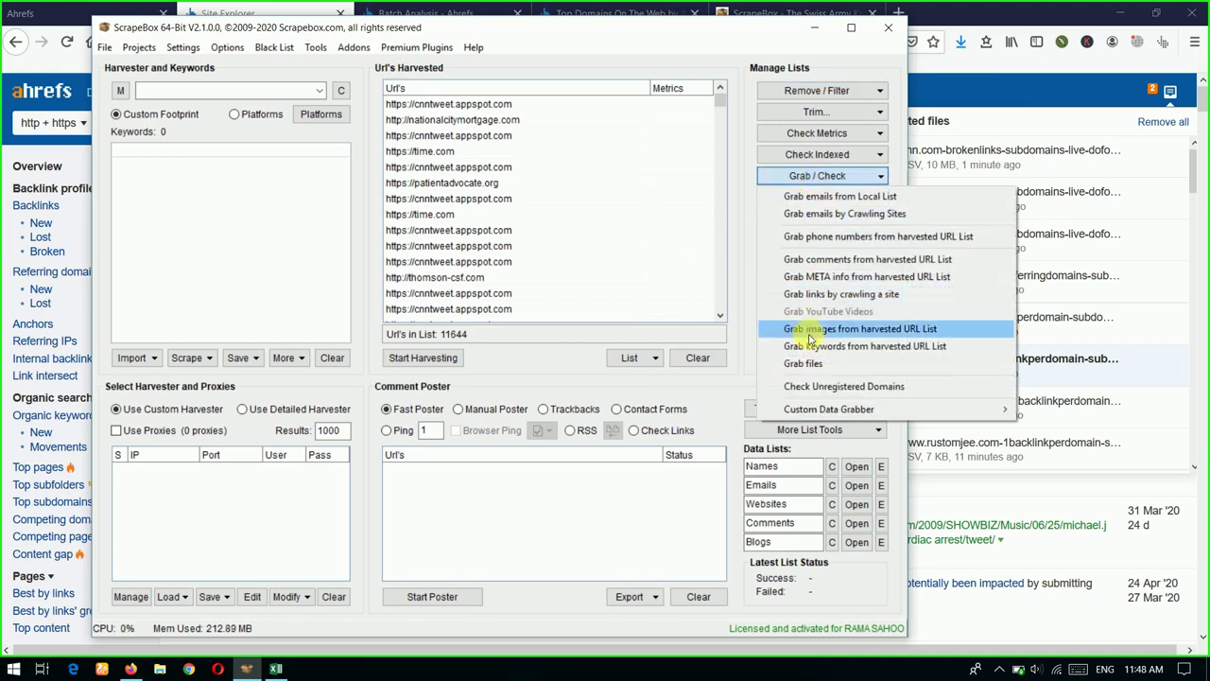
click(799, 387)
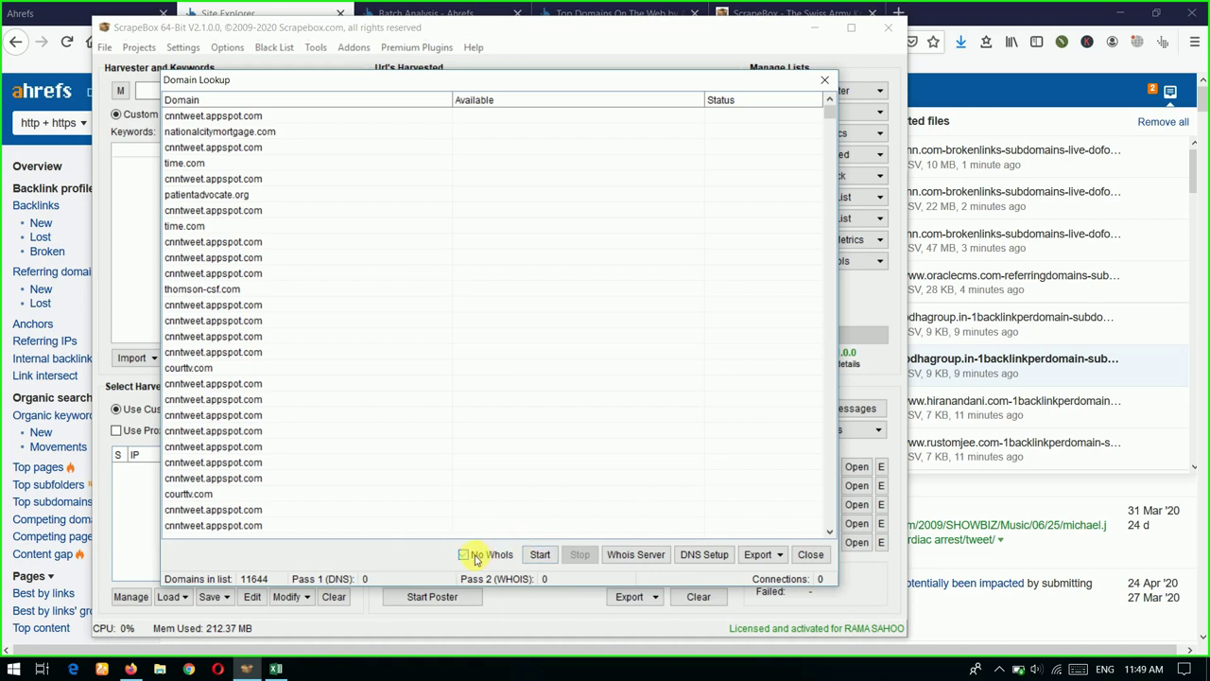
click(542, 555)
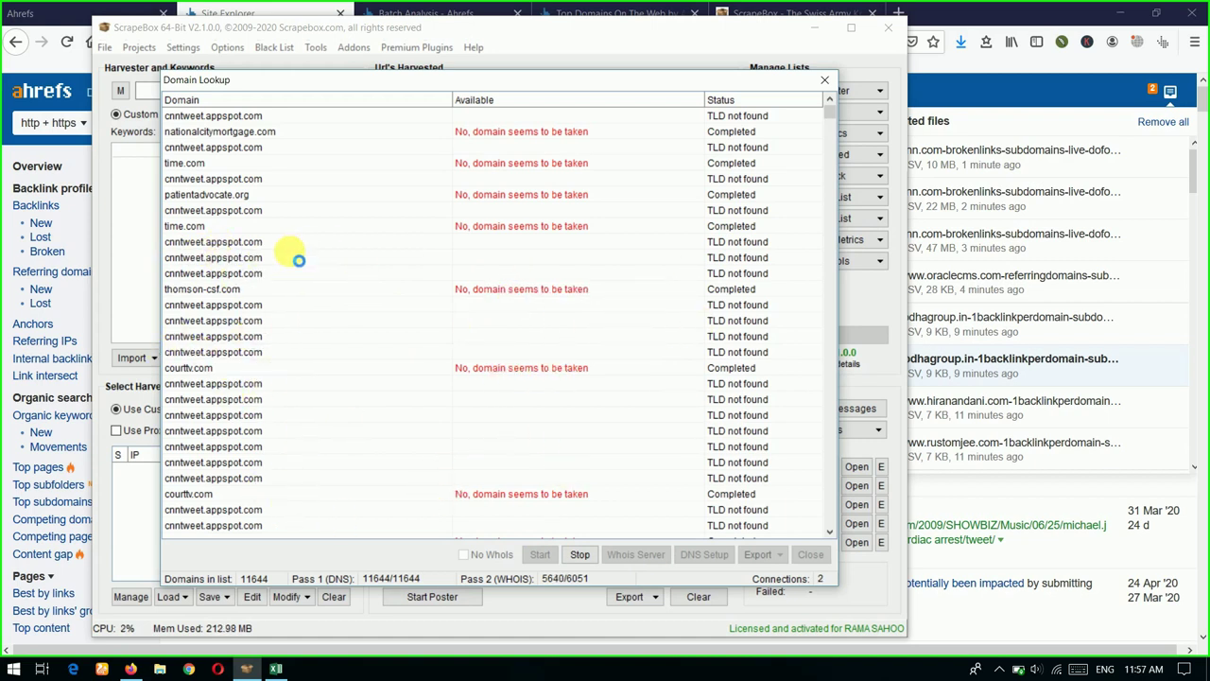
Examine the availability and status of the checked domains in the Domain Lookup list.
scroll(237, 202, down, 3)
scroll(264, 240, down, 5)
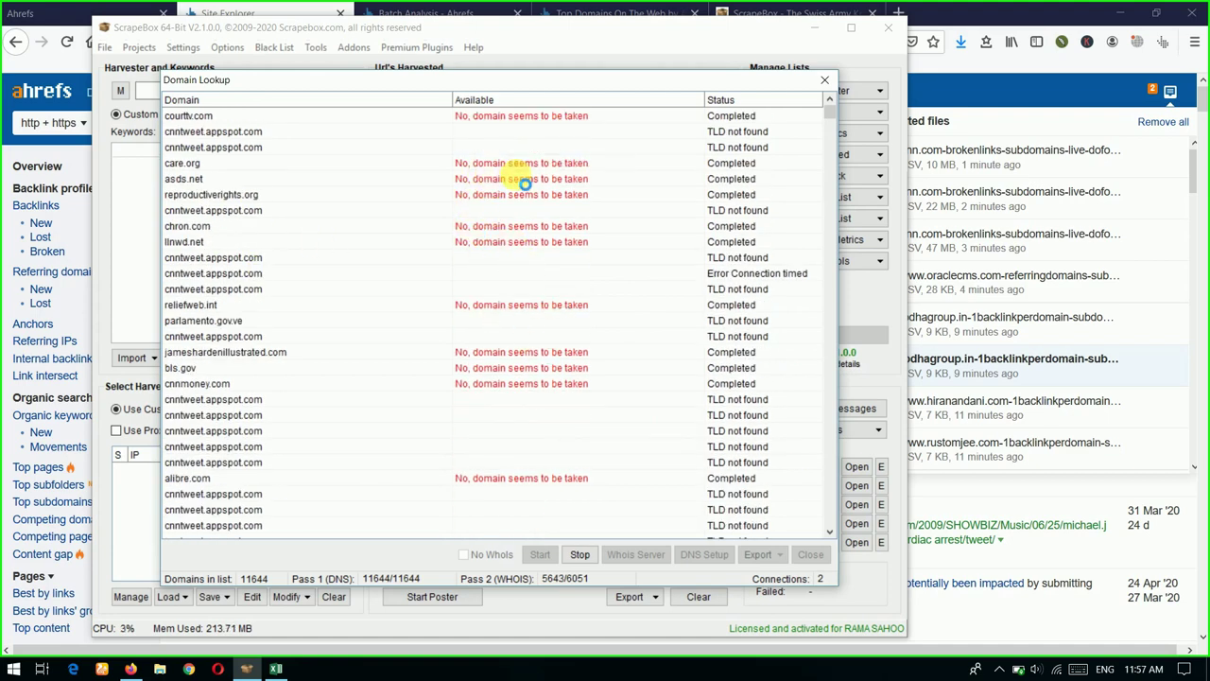
scroll(388, 392, down, 5)
scroll(393, 395, down, 10)
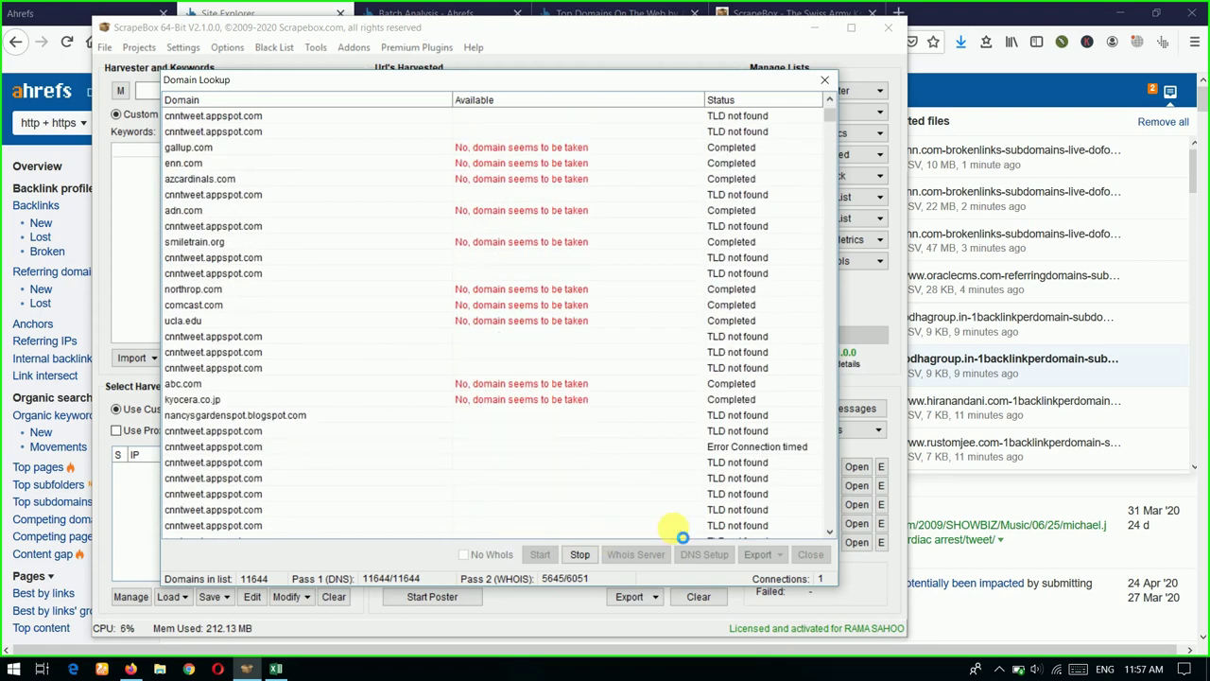
scroll(387, 301, down, 10)
scroll(402, 310, down, 10)
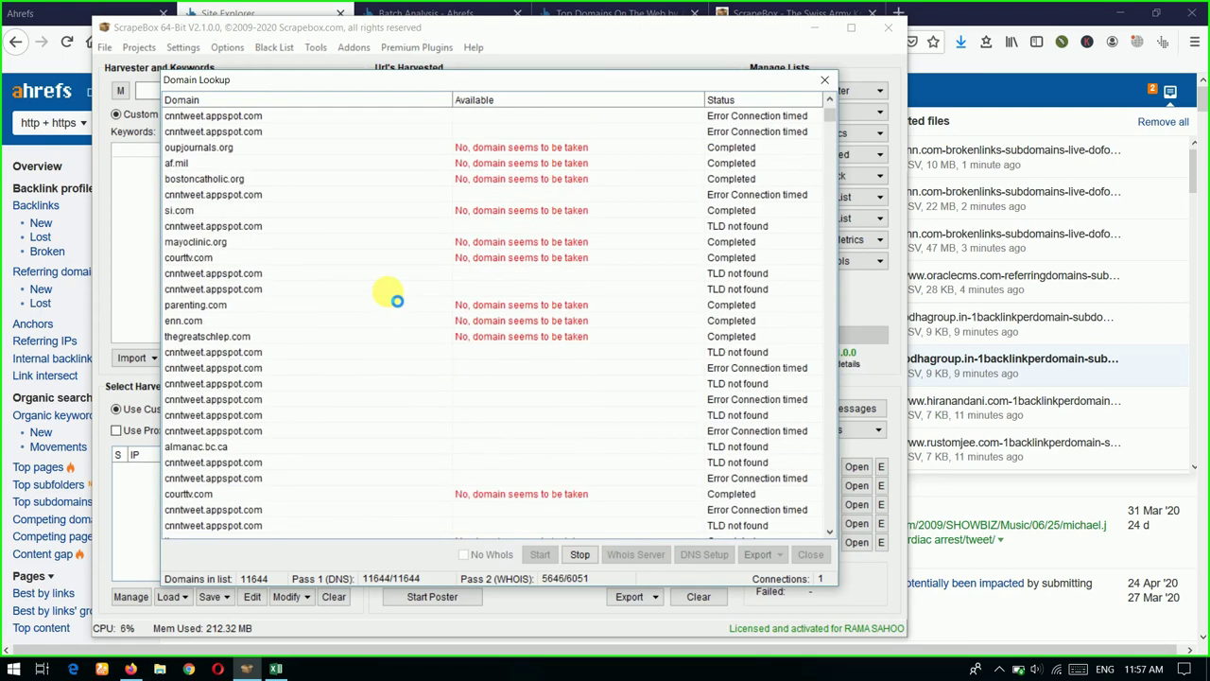
scroll(505, 321, down, 10)
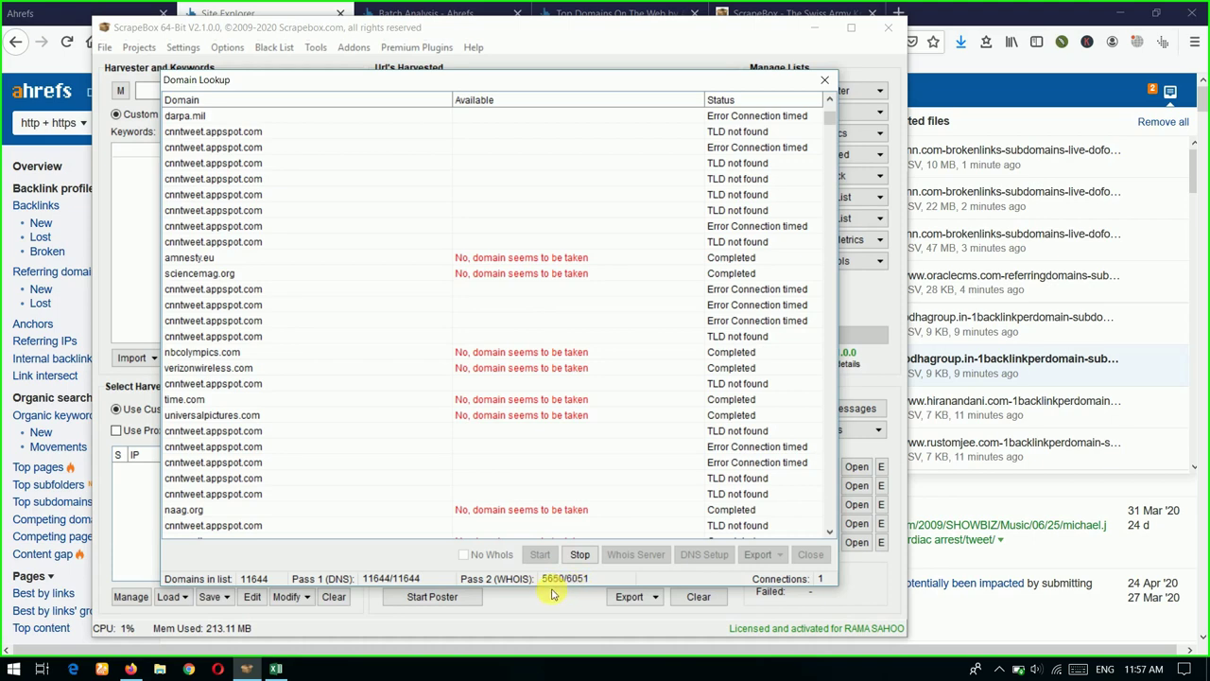
Export the available domains from the finished lookup to the Desktop as the text file "avl 1" and close the Domain Lookup.
scroll(543, 318, down, 10)
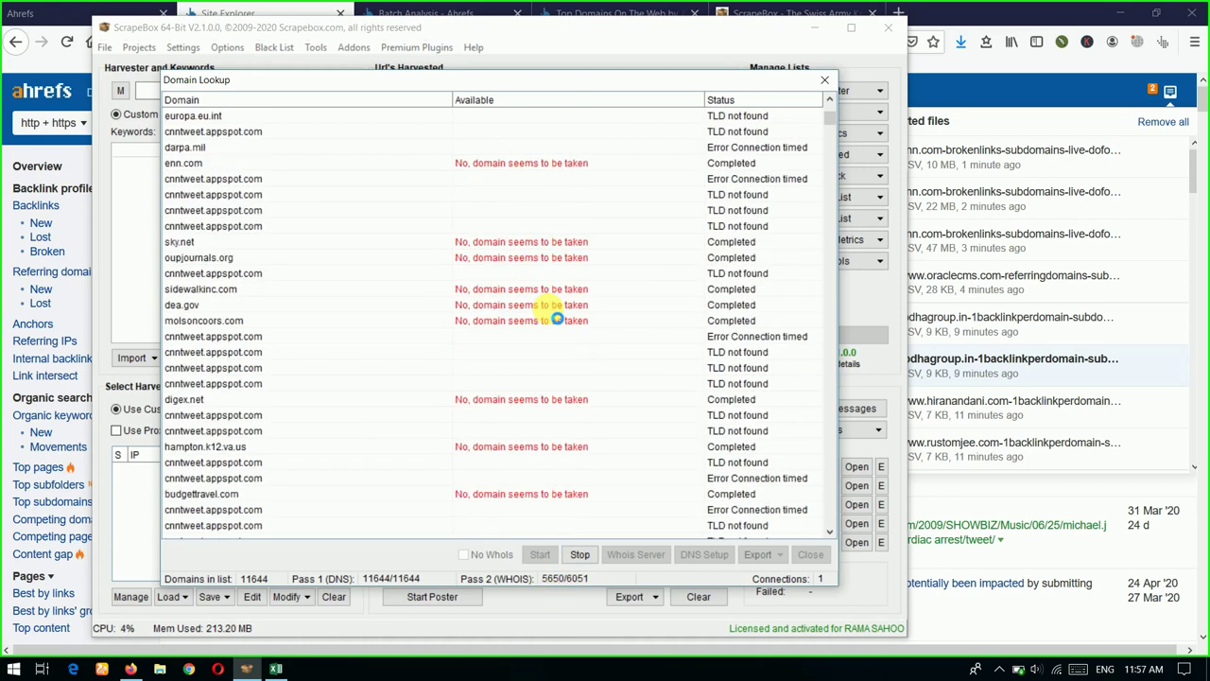
scroll(557, 318, down, 10)
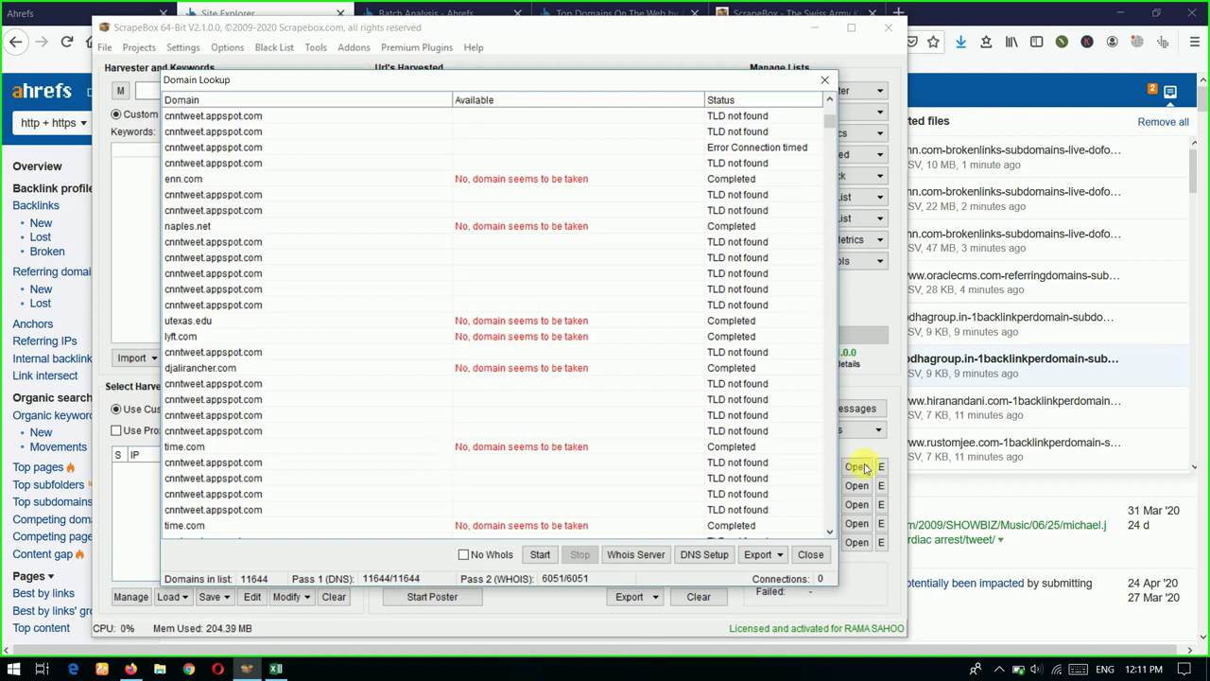
click(757, 558)
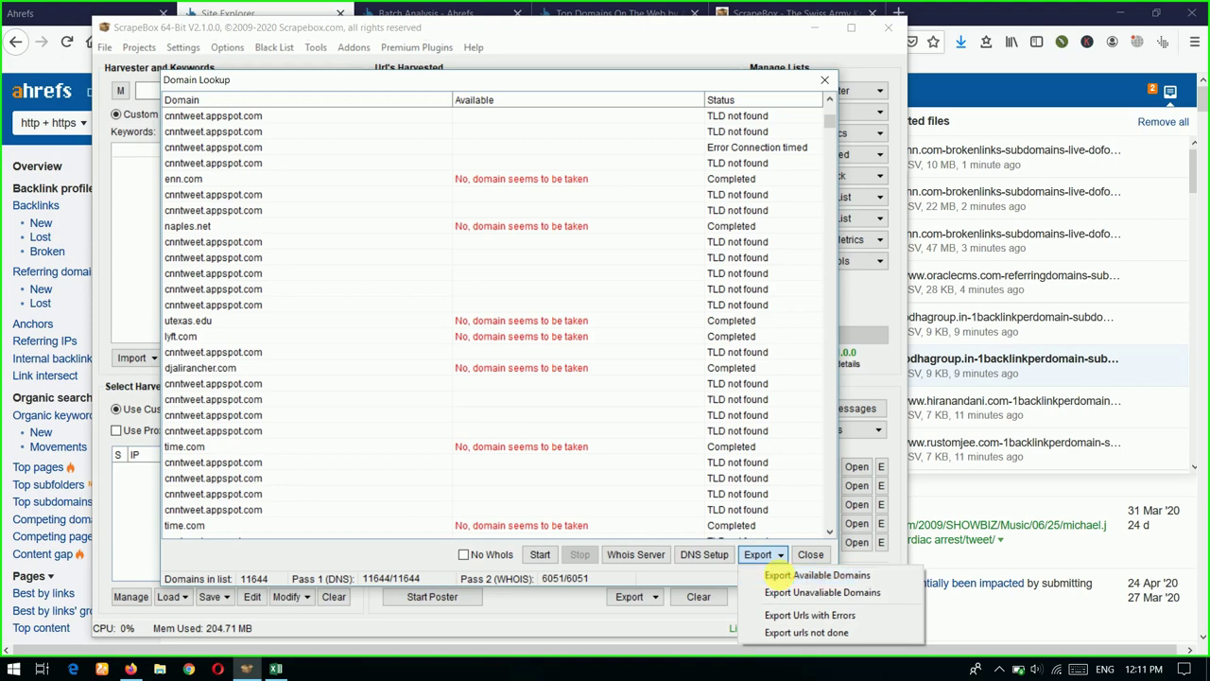
click(778, 575)
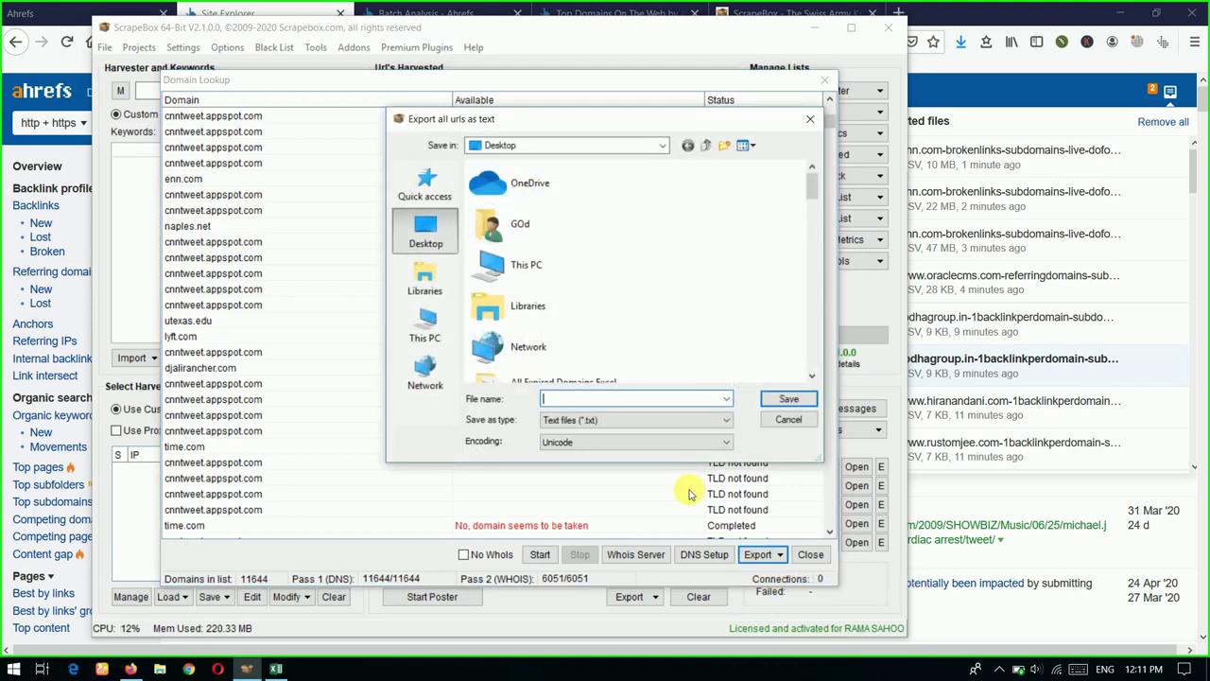
text(avl)
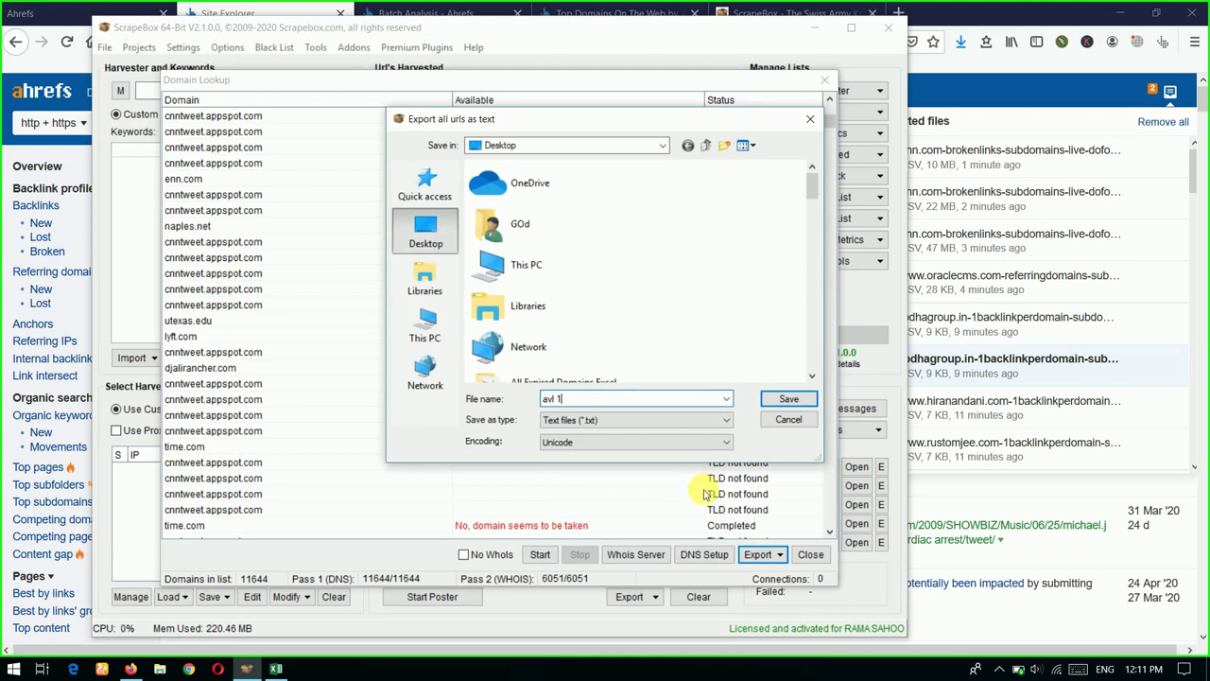
text( 1)
click(783, 403)
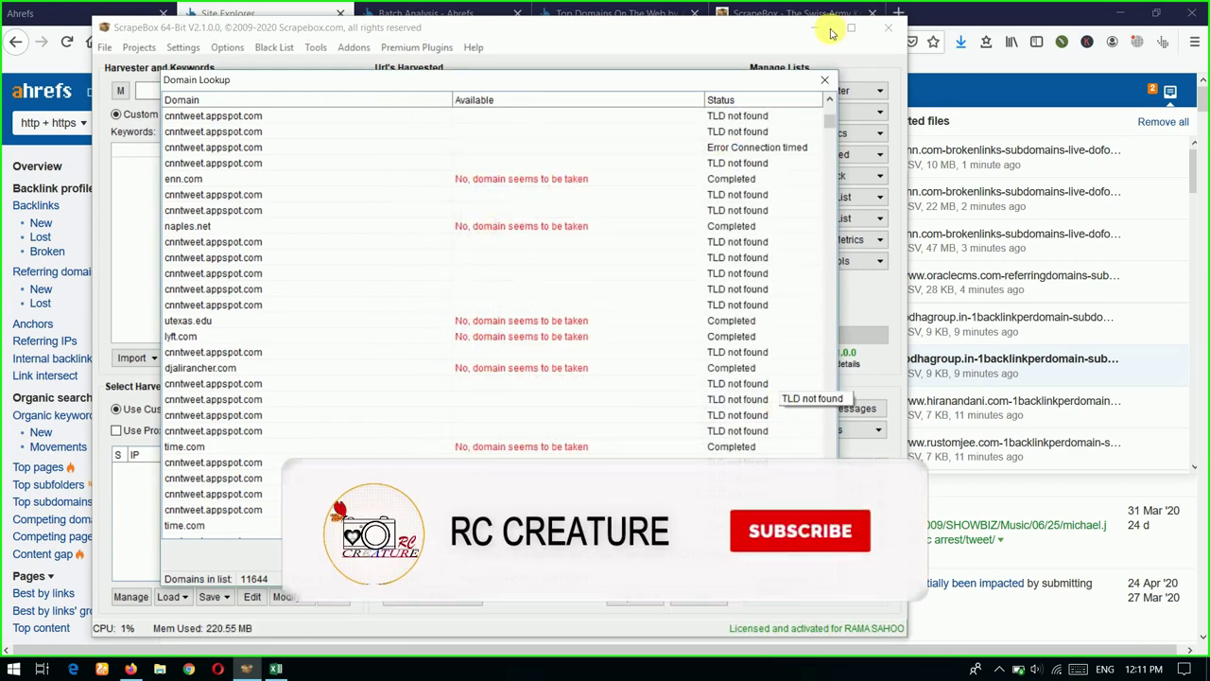
click(825, 79)
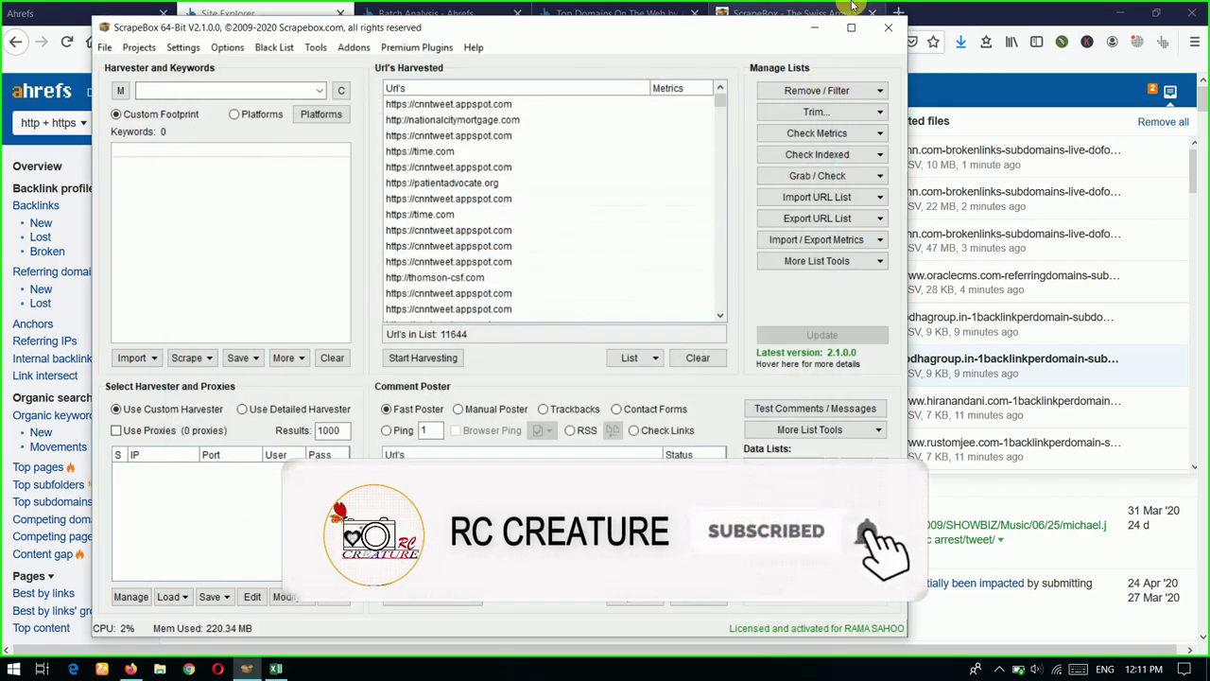
Open the exported "avl 1" file from the desktop and copy its whole list of domains.
click(1013, 22)
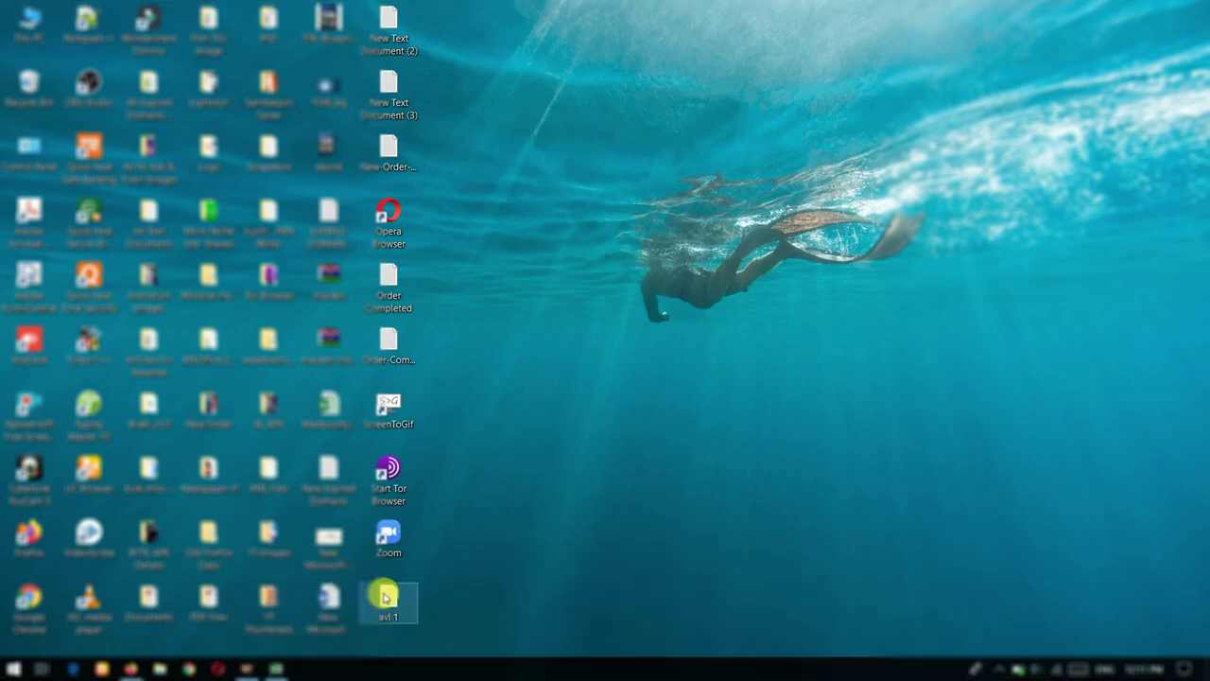
double_click(385, 597)
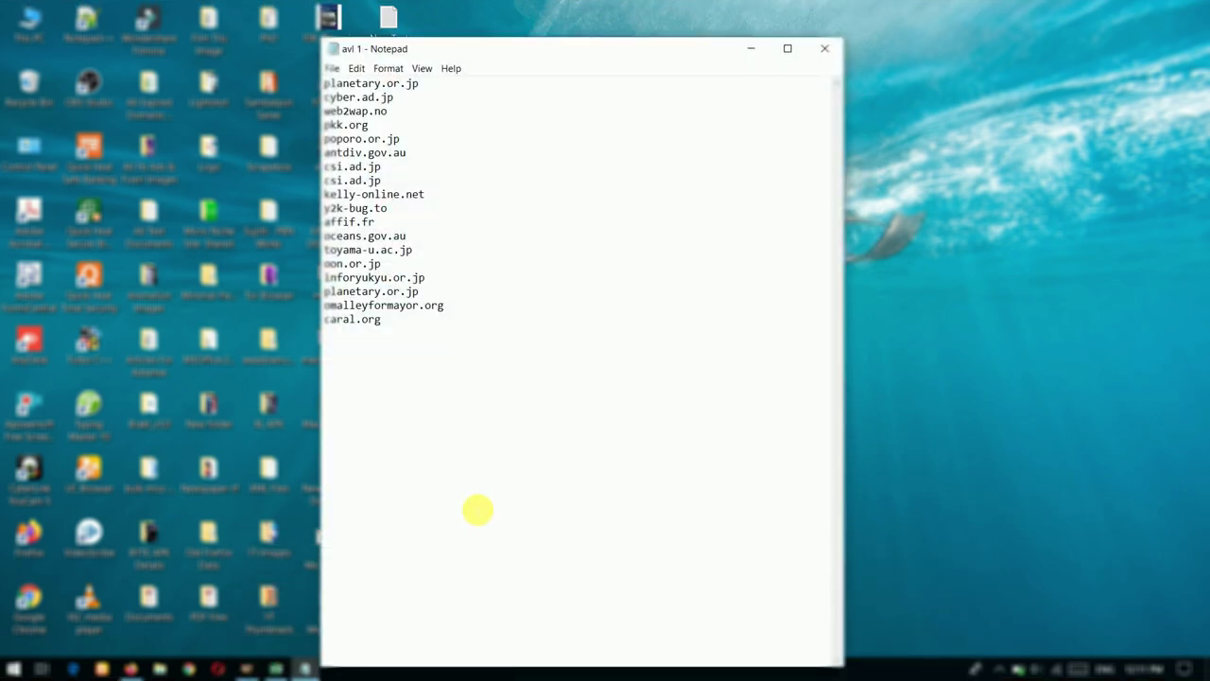
drag(421, 336, 312, 70)
right_click(389, 111)
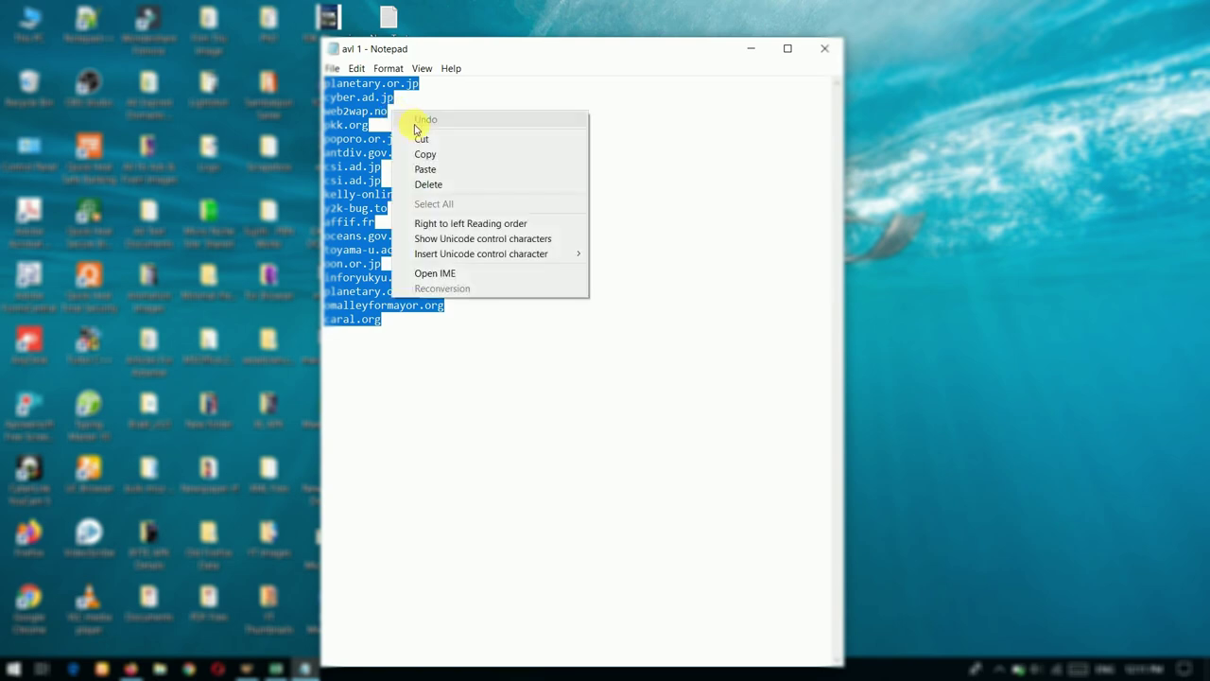
click(424, 154)
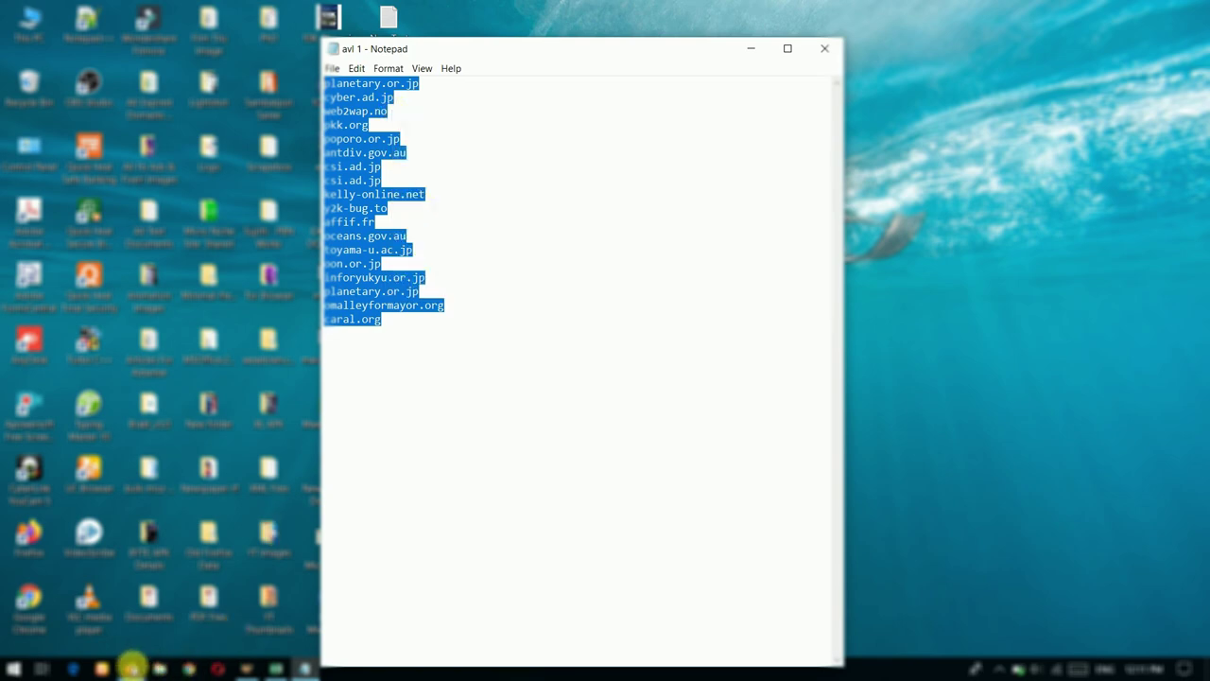
Switch to Ahrefs Batch Analysis in Firefox, paste the copied domains and analyse them.
click(130, 668)
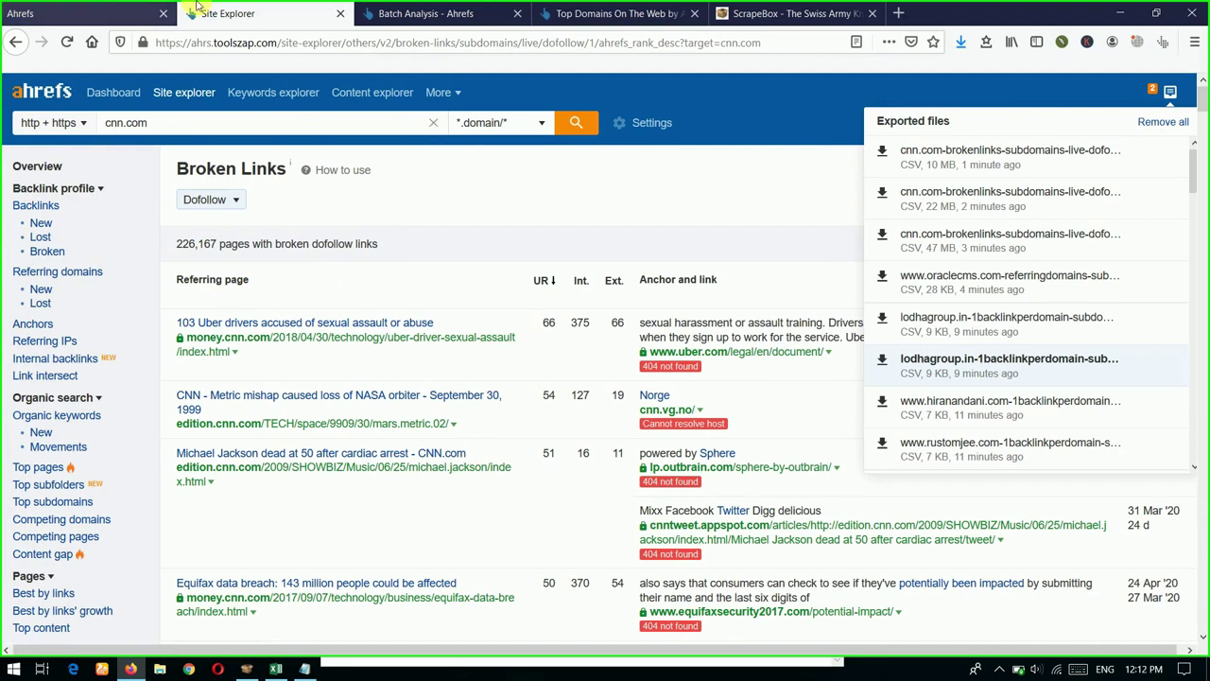
click(440, 8)
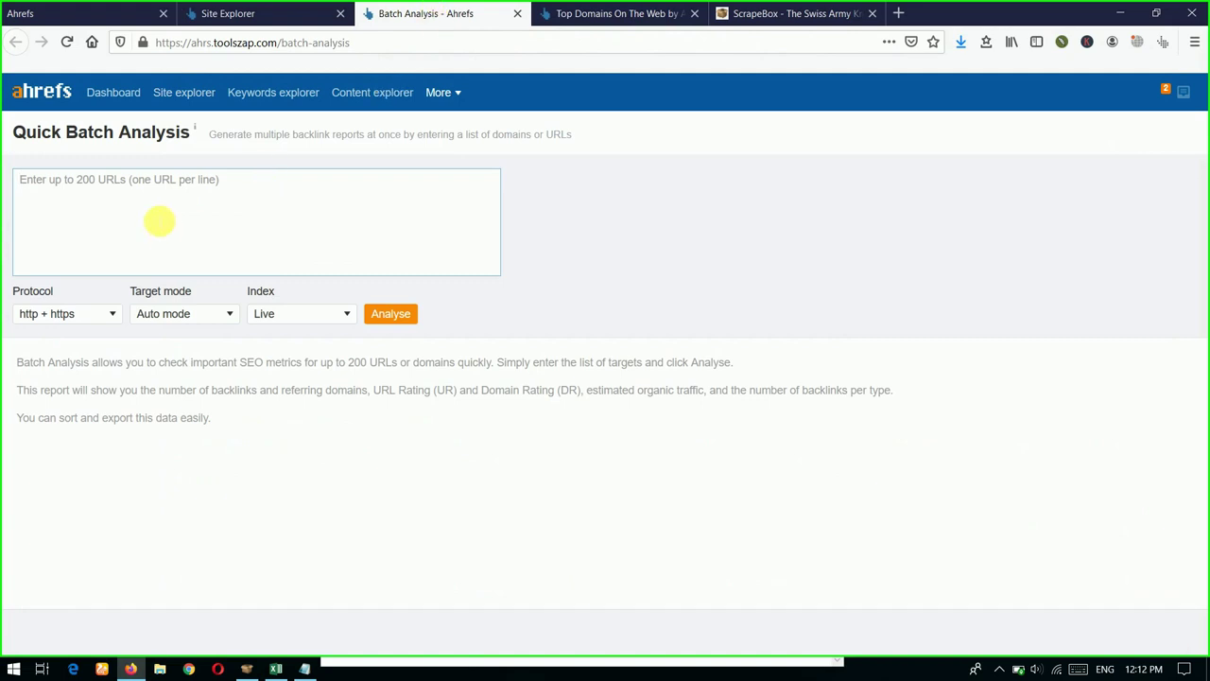
right_click(146, 203)
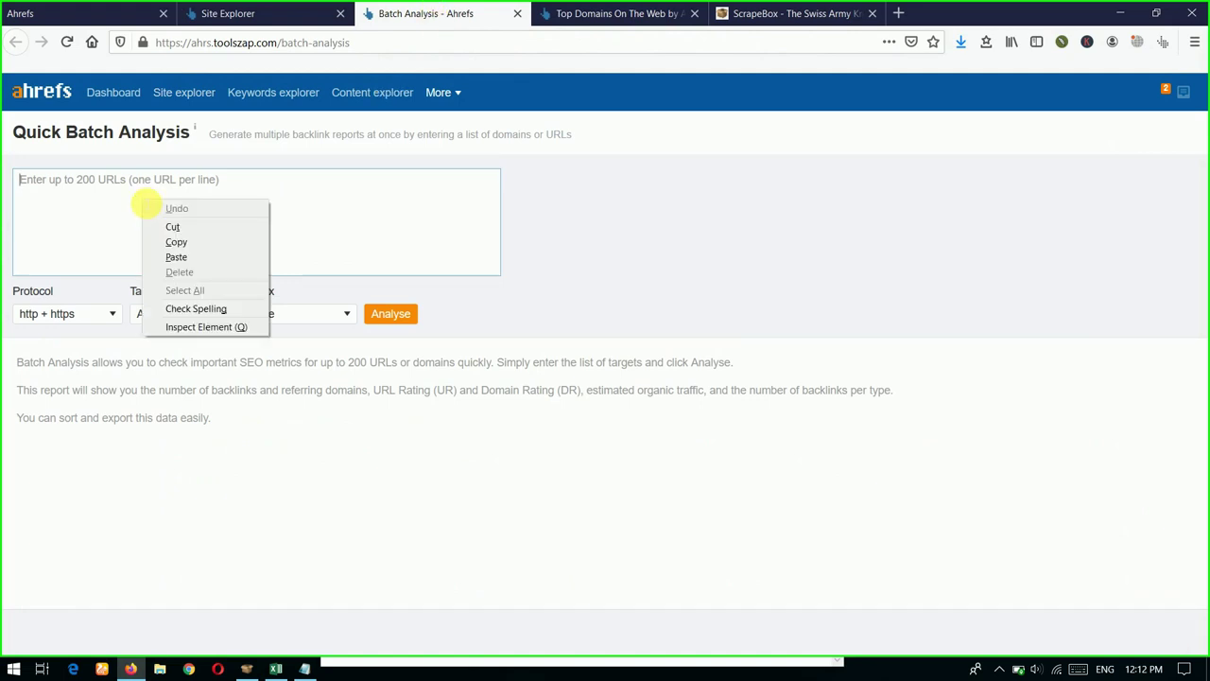
click(178, 256)
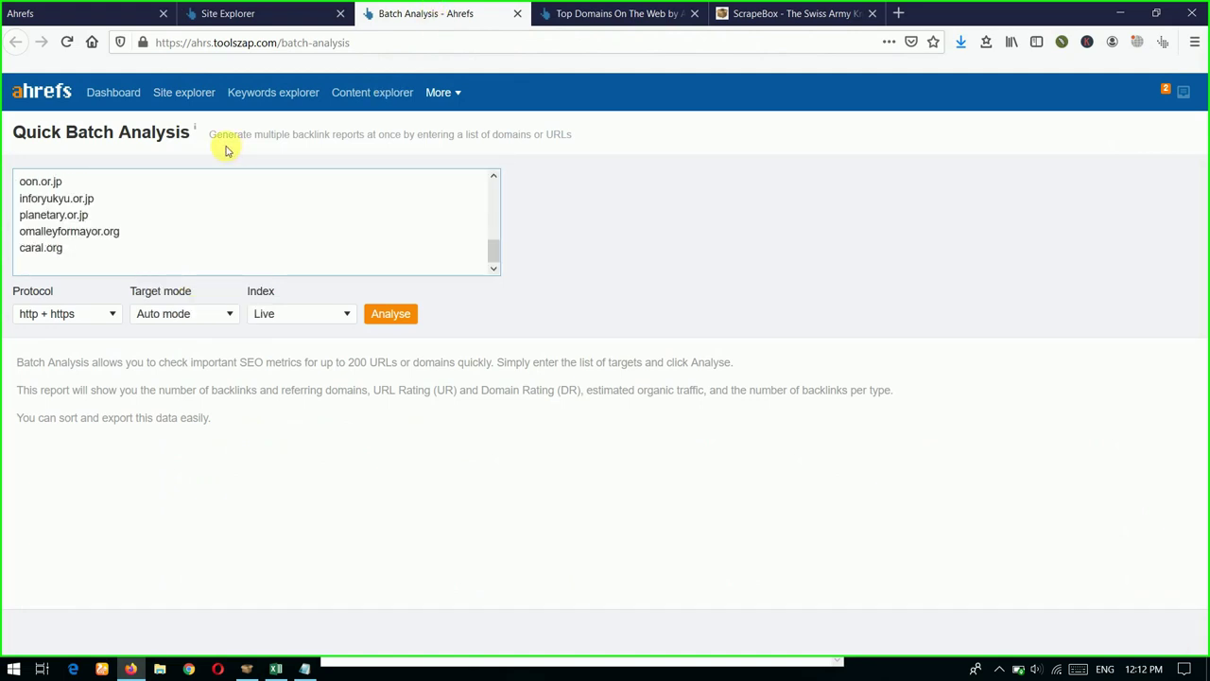
click(385, 319)
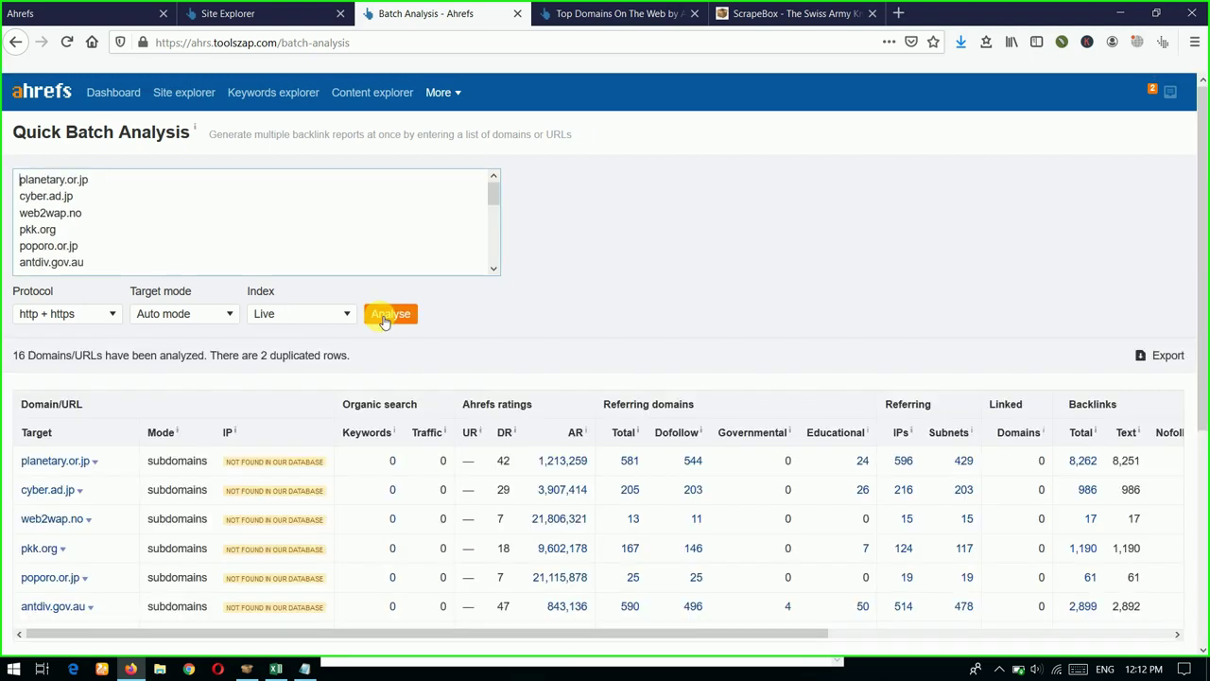
Sort the batch analysis results by DR with the highest rating first.
scroll(385, 320, down, 3)
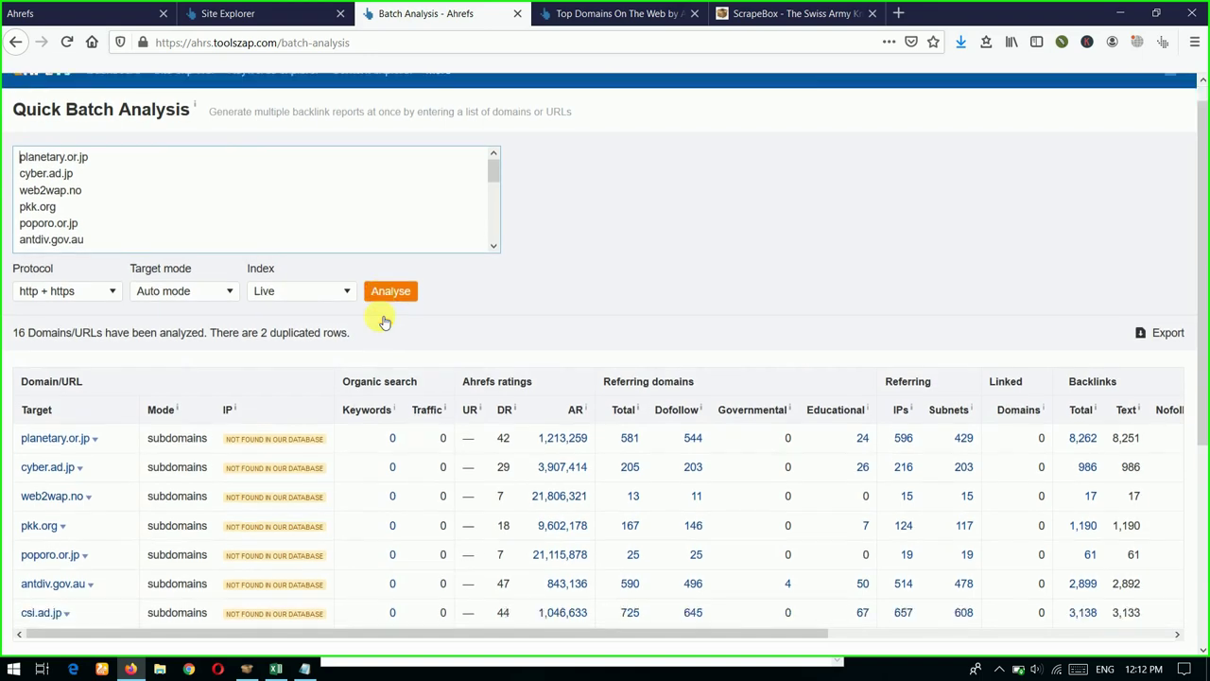
click(505, 265)
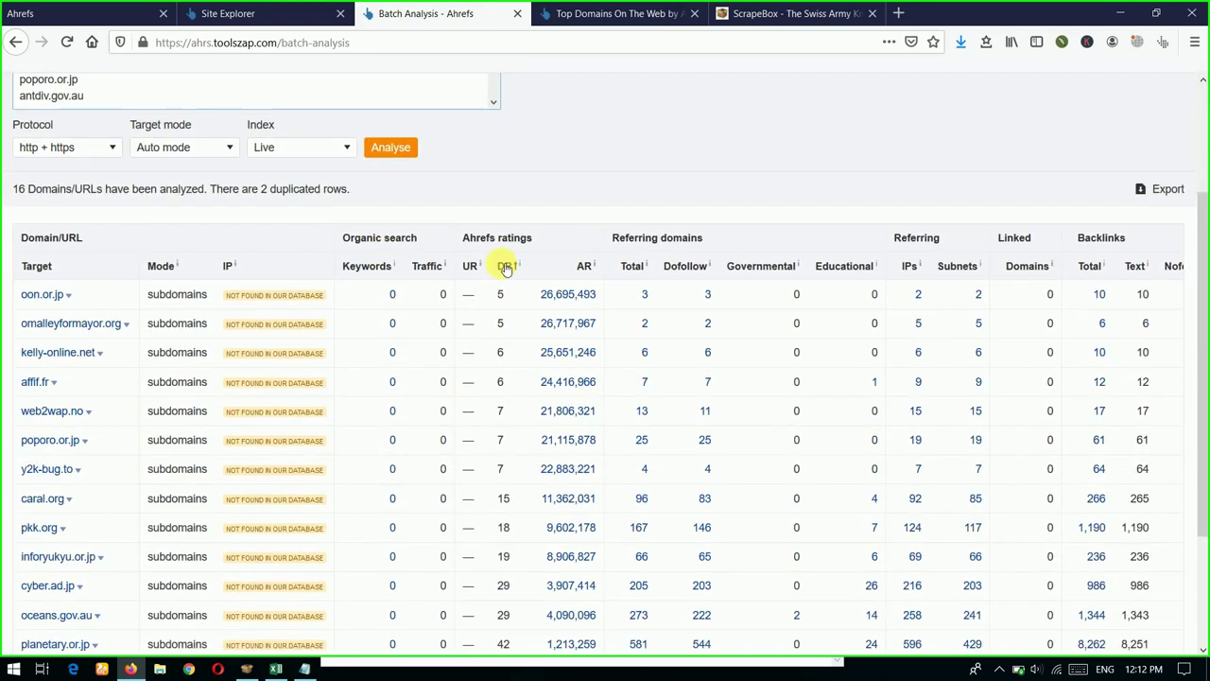
click(504, 266)
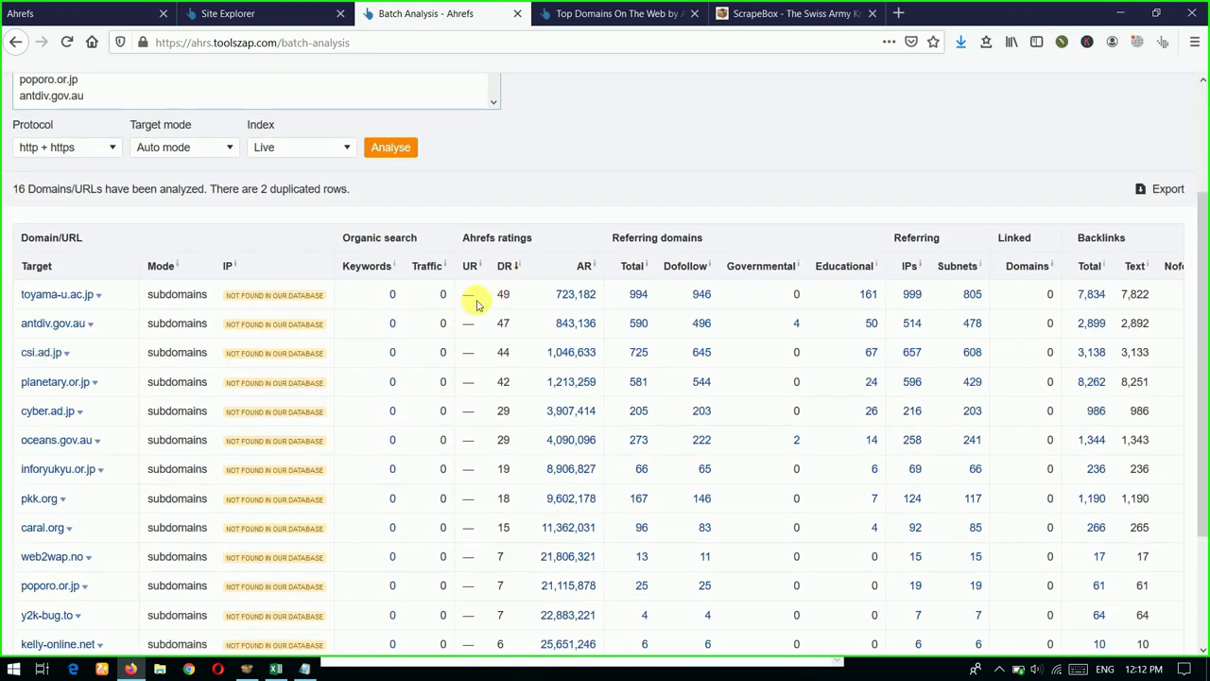
Copy the domain name pkk.org from the sorted batch analysis results.
scroll(170, 331, down, 2)
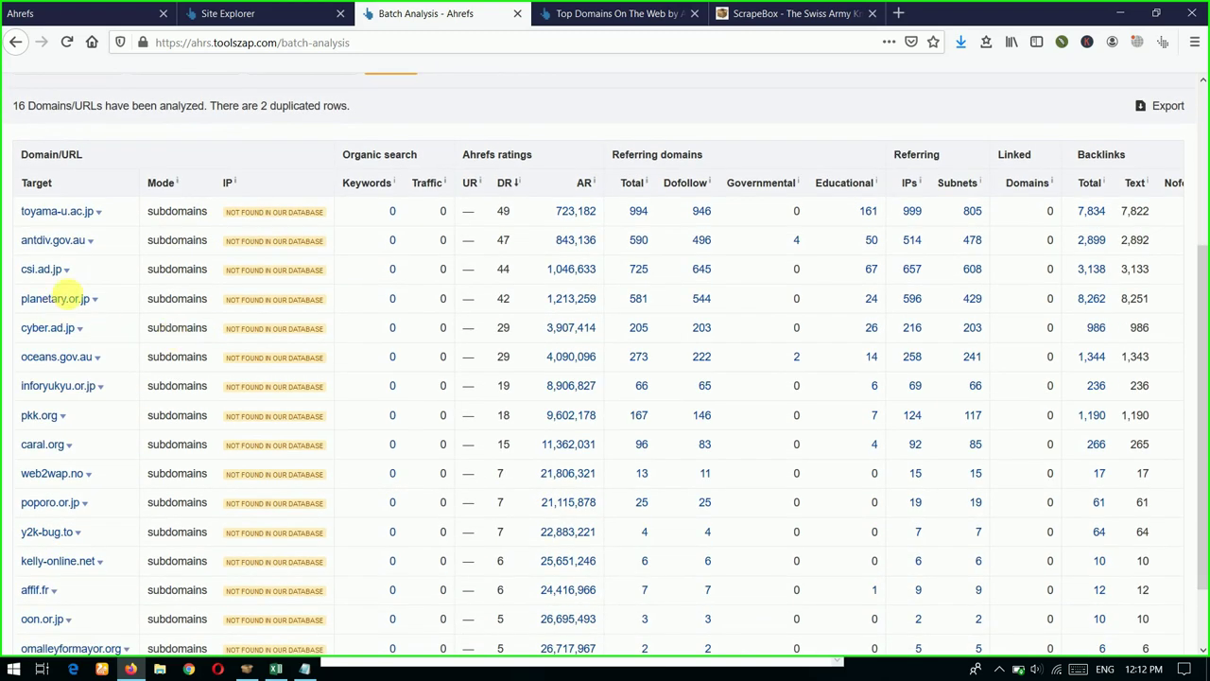
scroll(81, 248, down, 2)
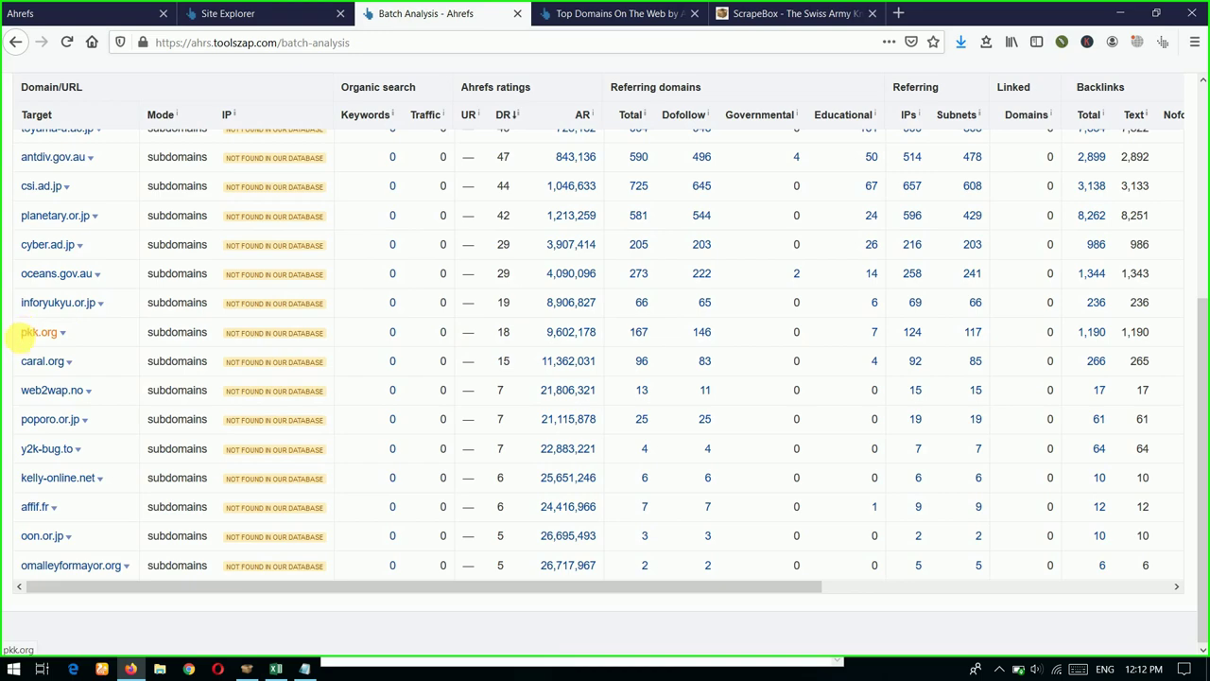
drag(17, 342, 59, 345)
right_click(61, 345)
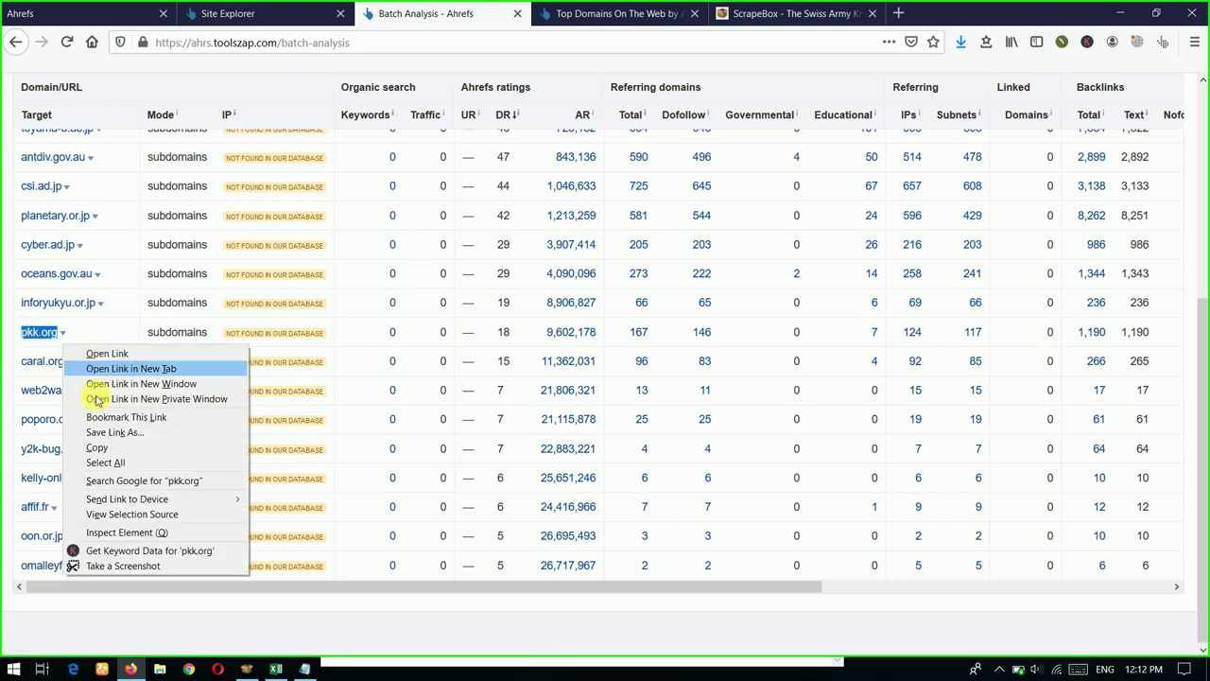
click(98, 448)
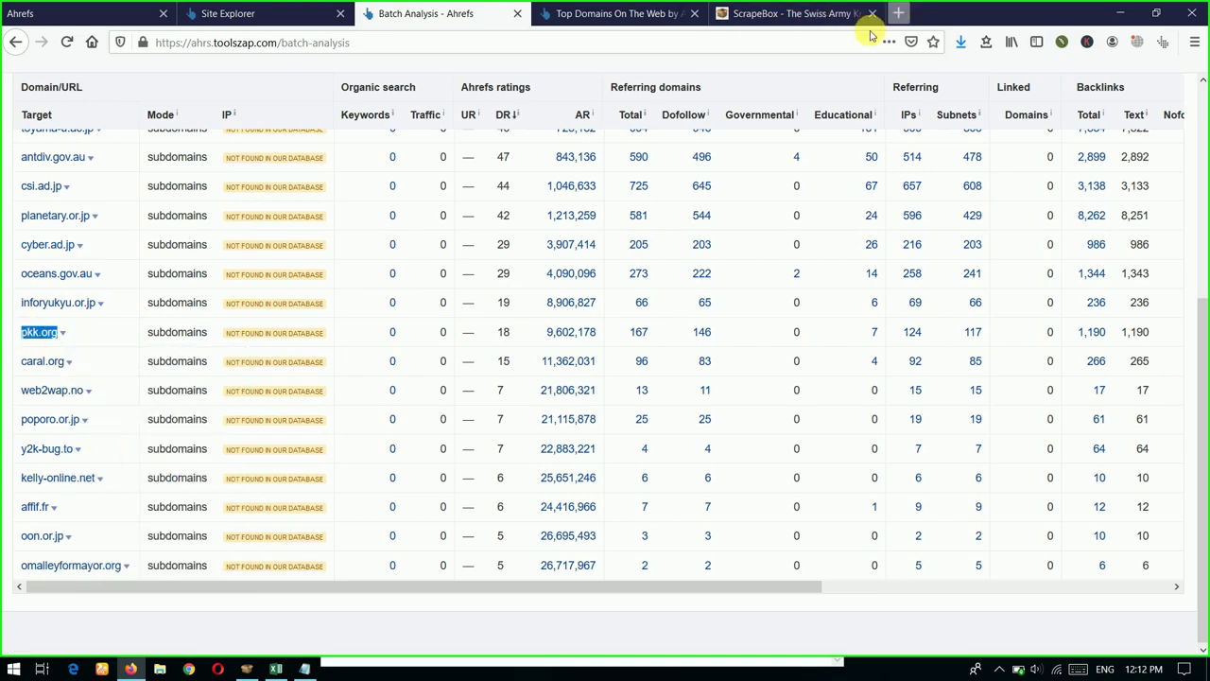
Open namecheap.com in a new browser tab.
click(897, 13)
text(name)
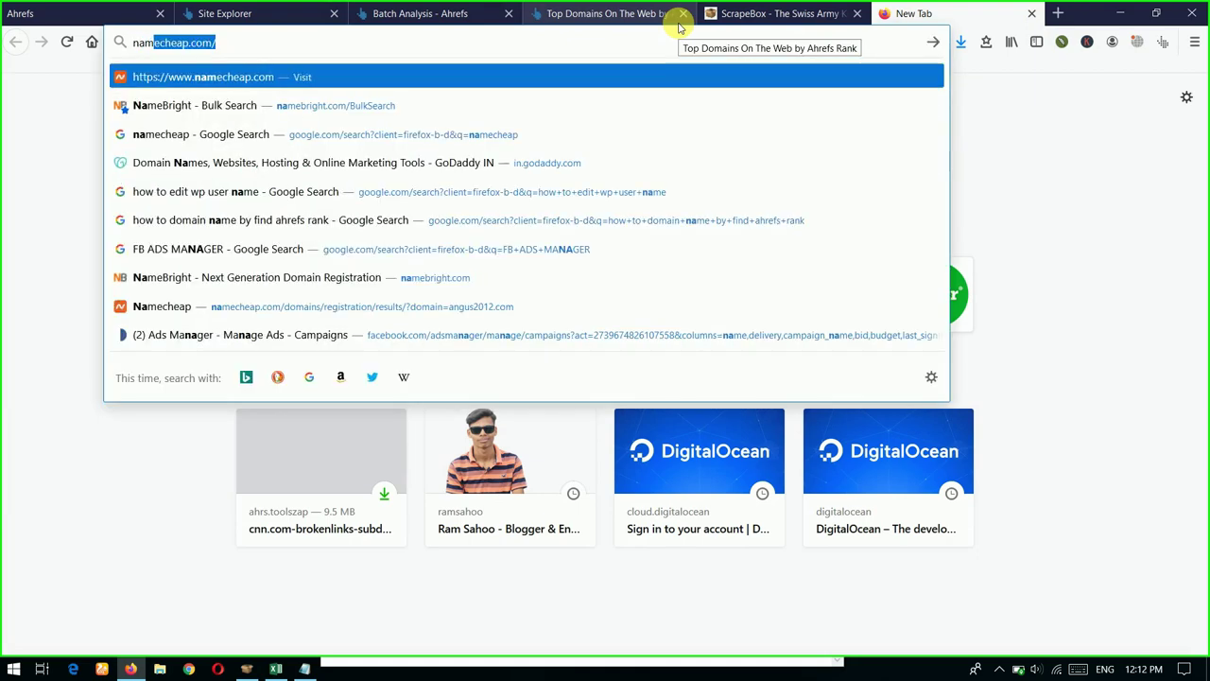
text(cheap.)
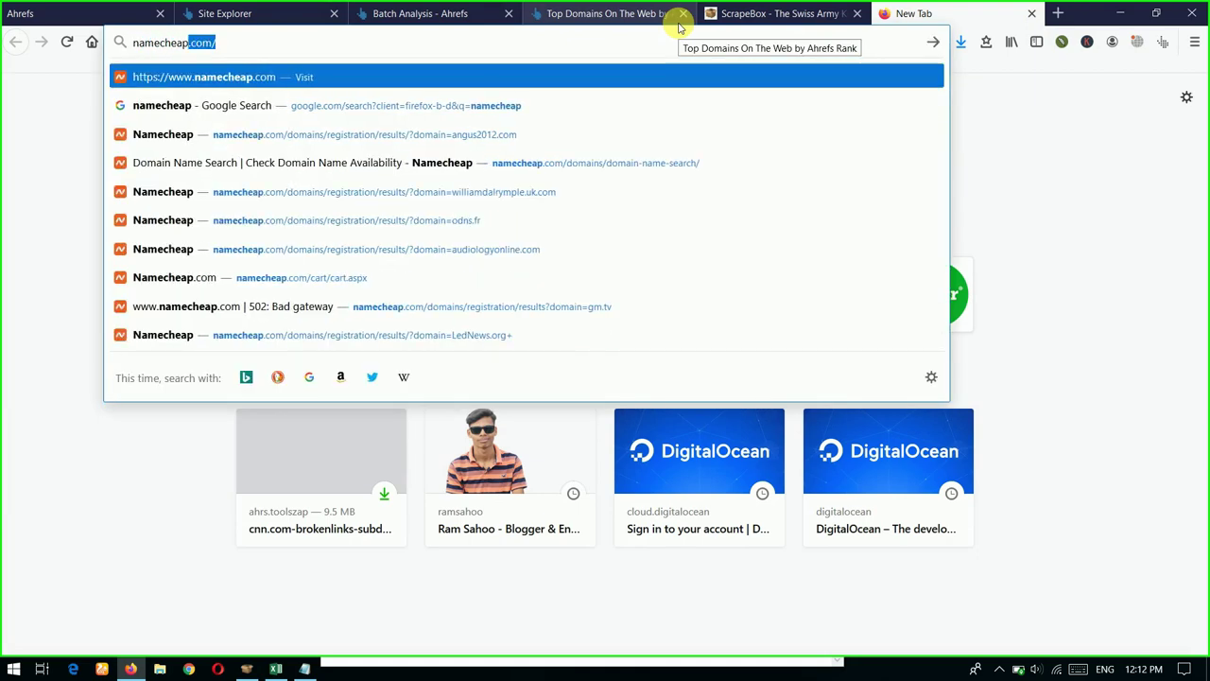
text(com/)
key(Return)
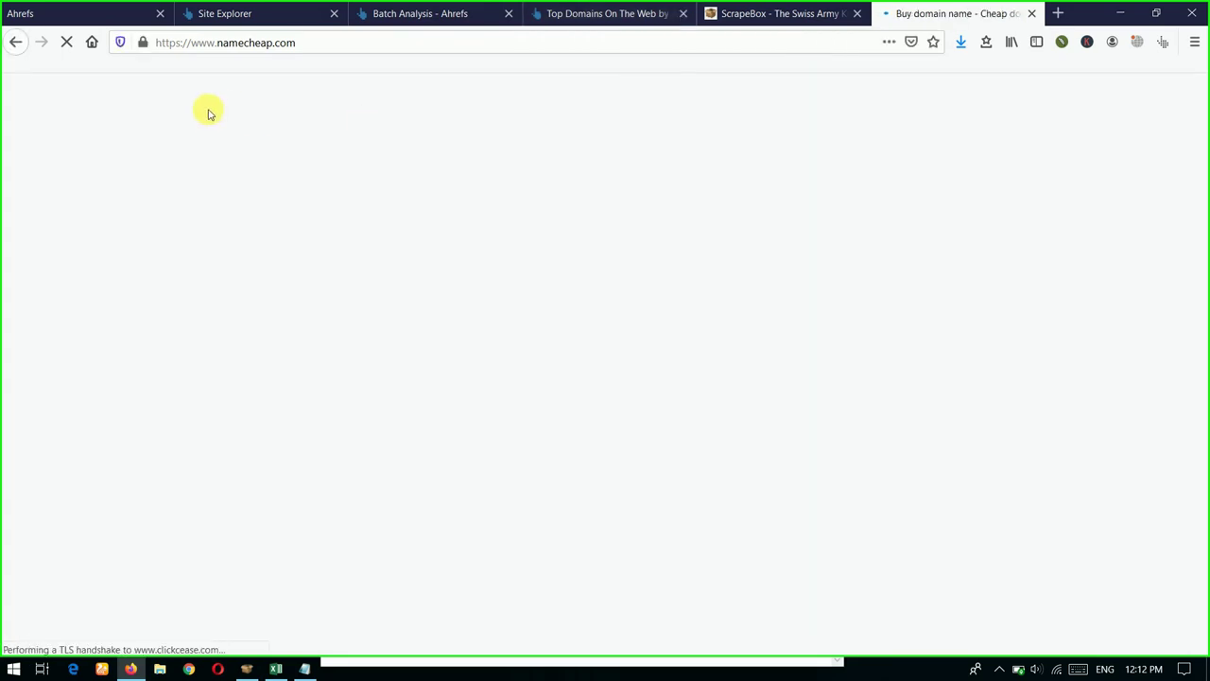
Search Namecheap for the copied domain pkk.org.
click(783, 11)
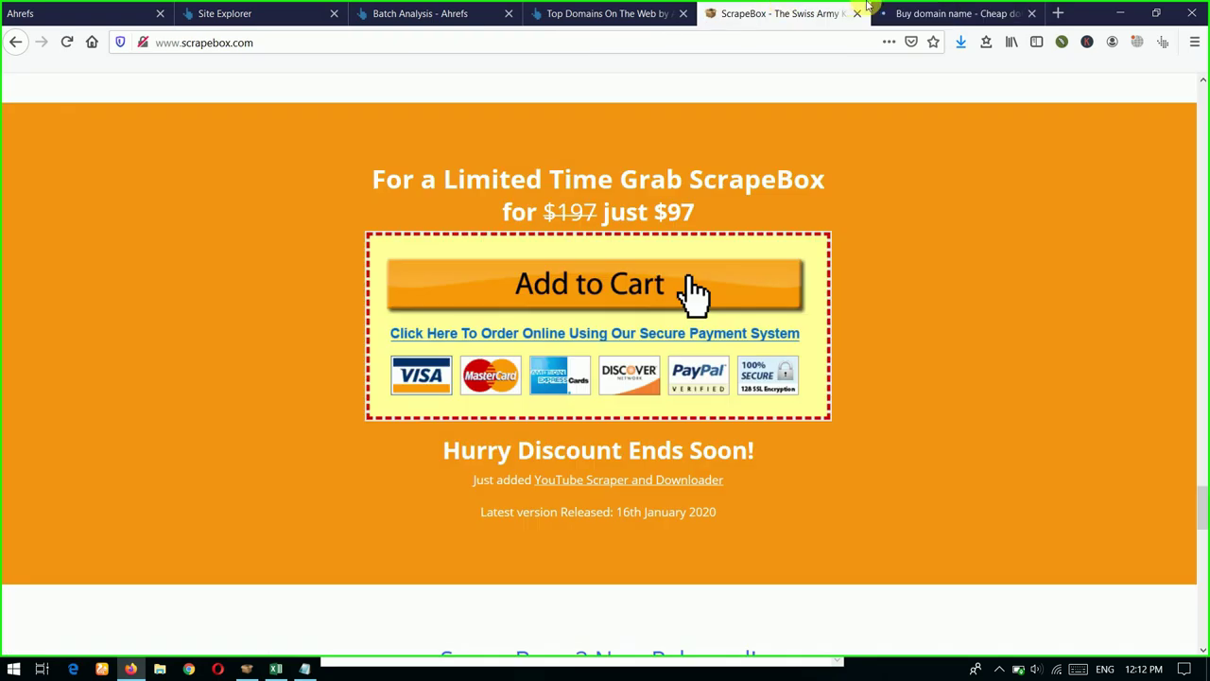
click(907, 11)
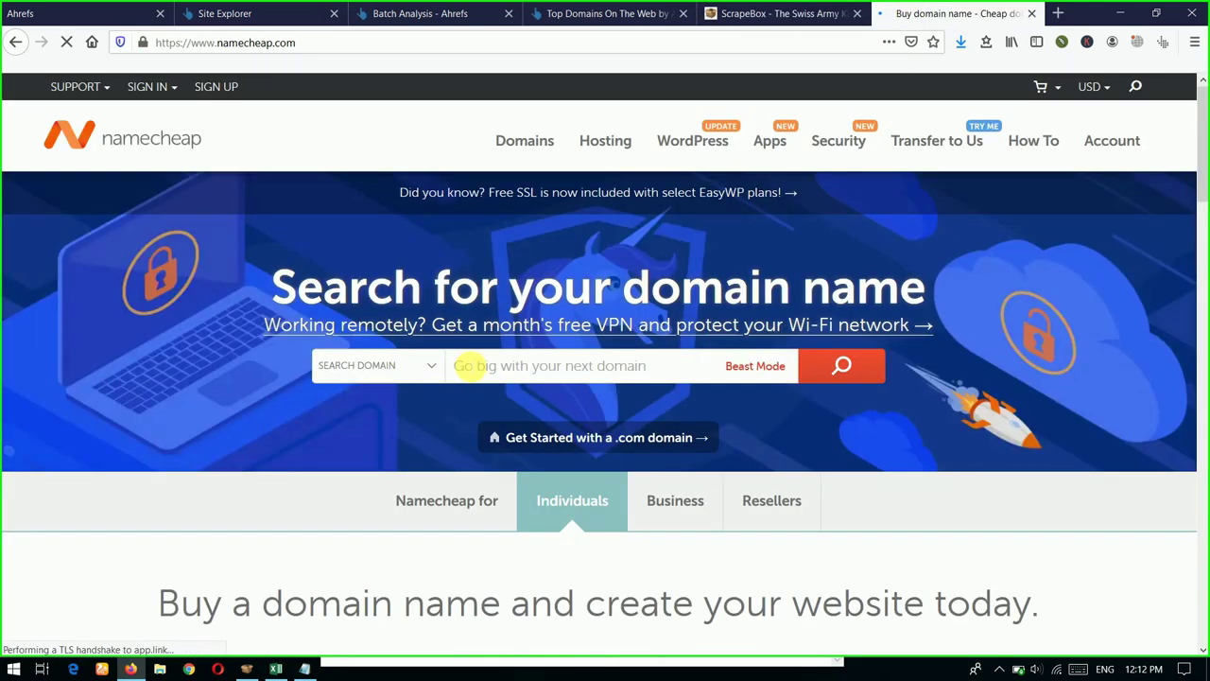
right_click(475, 367)
click(497, 422)
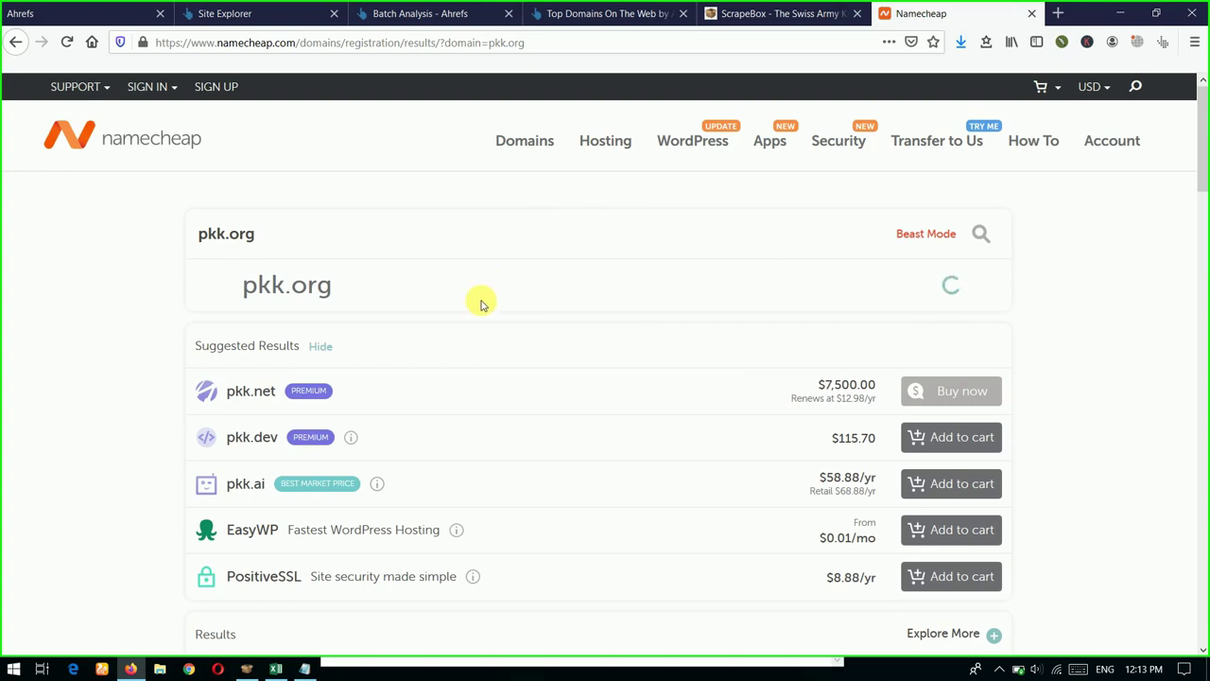
Compare pkk.org's referring domain metrics in the batch analysis with its registration status on Namecheap.
click(749, 7)
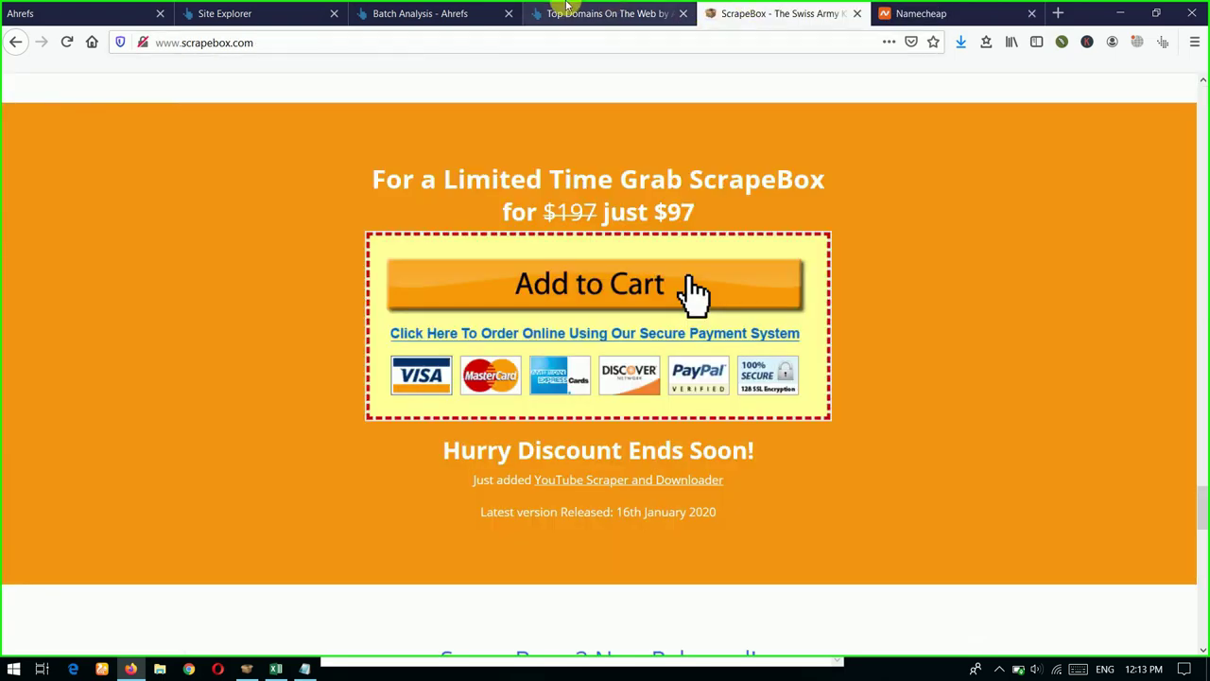
click(567, 13)
click(420, 17)
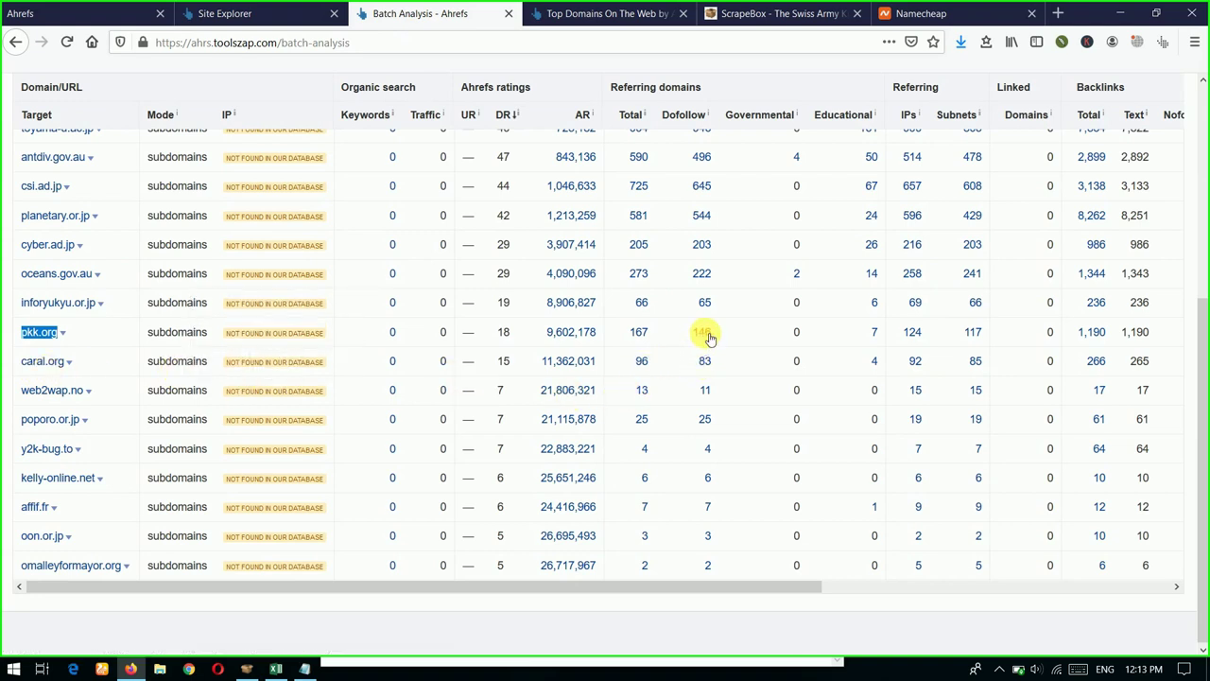
click(922, 13)
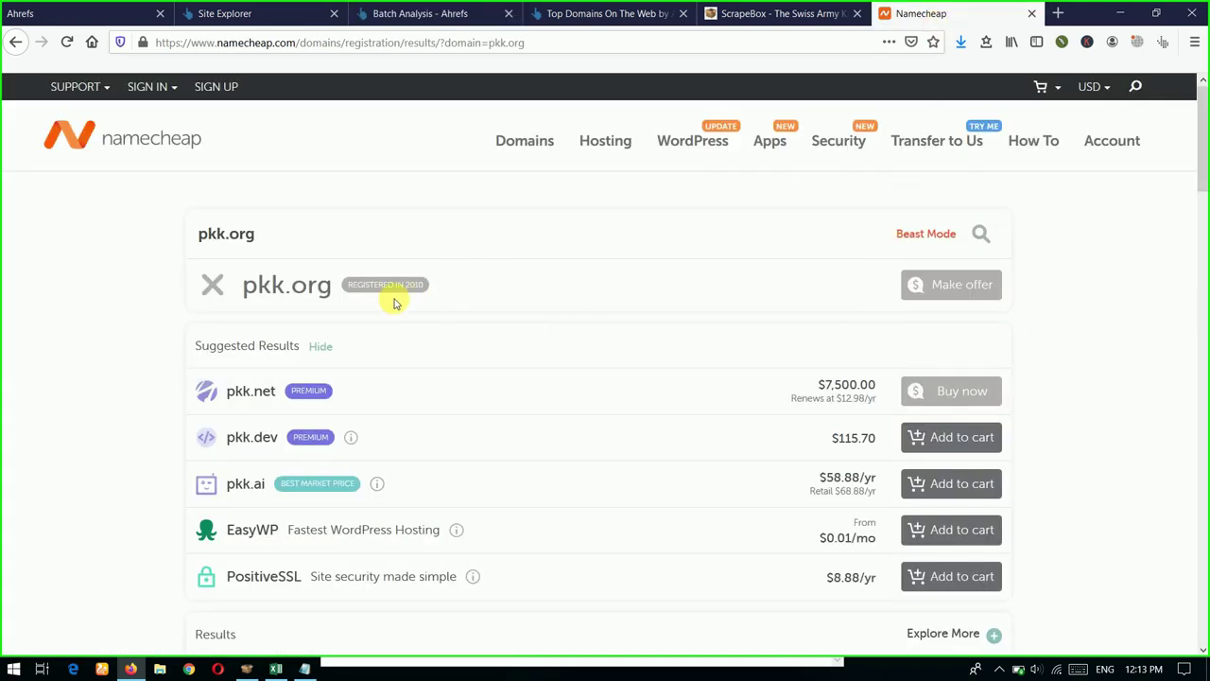
Return to the Ahrefs batch analysis and copy the domain name caral.org from the results.
click(770, 13)
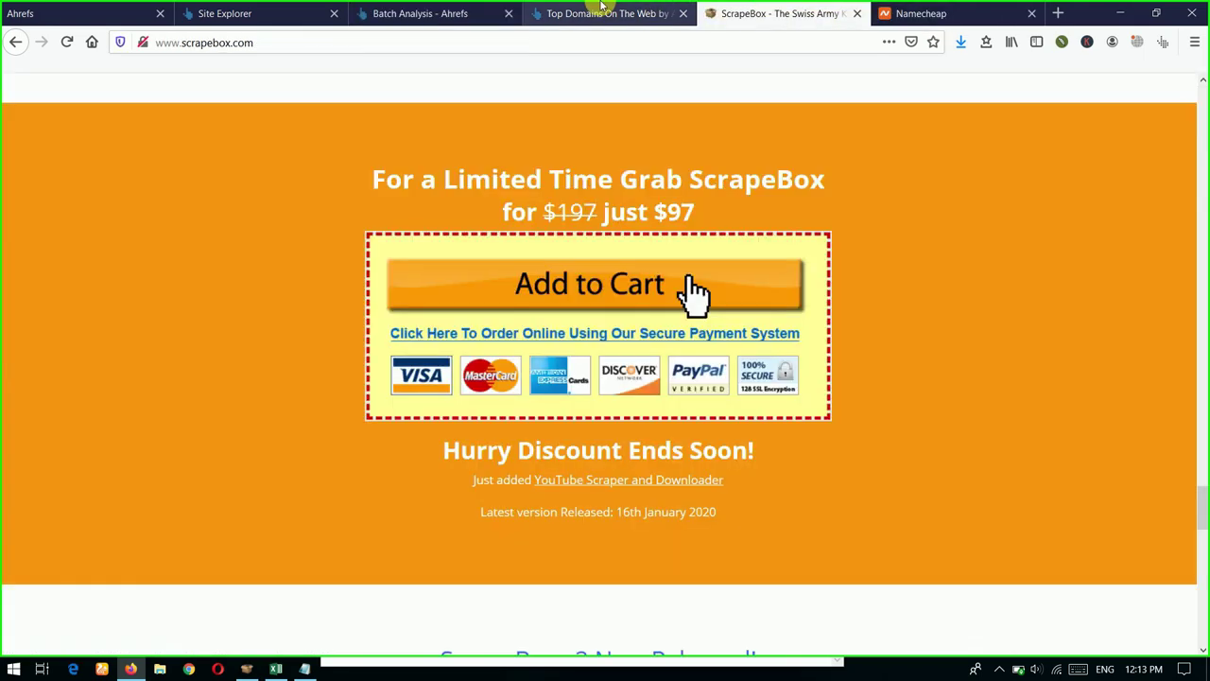
click(421, 14)
drag(21, 367, 43, 372)
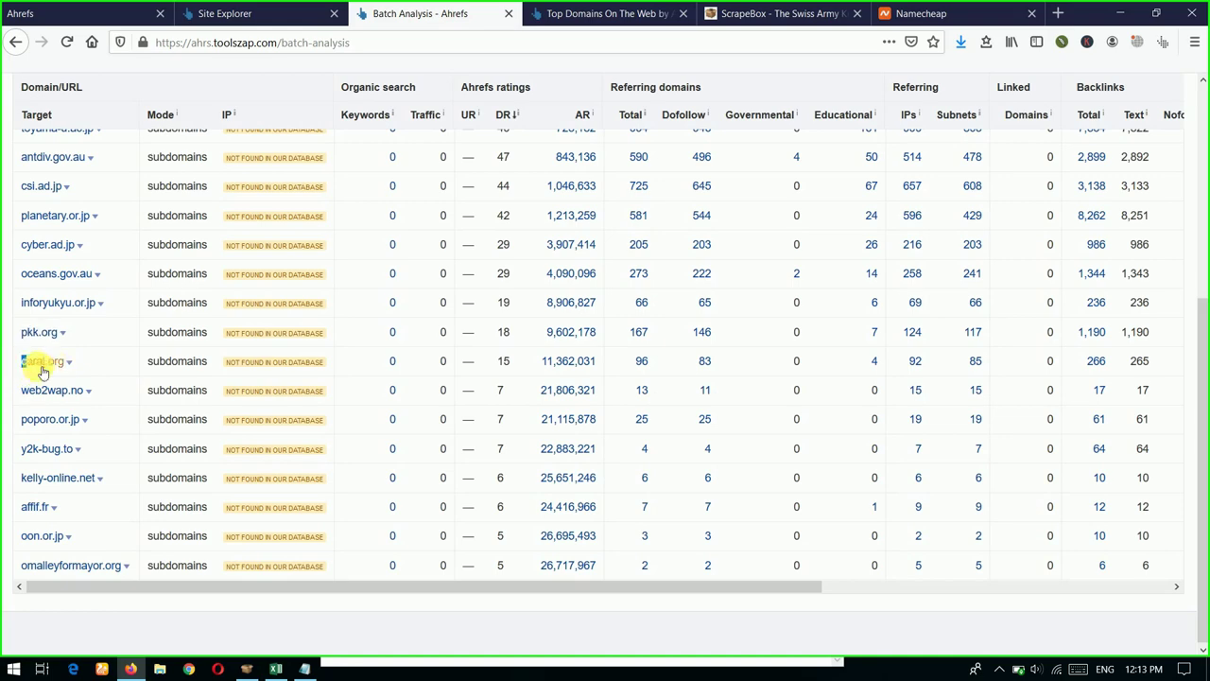
right_click(68, 372)
click(132, 487)
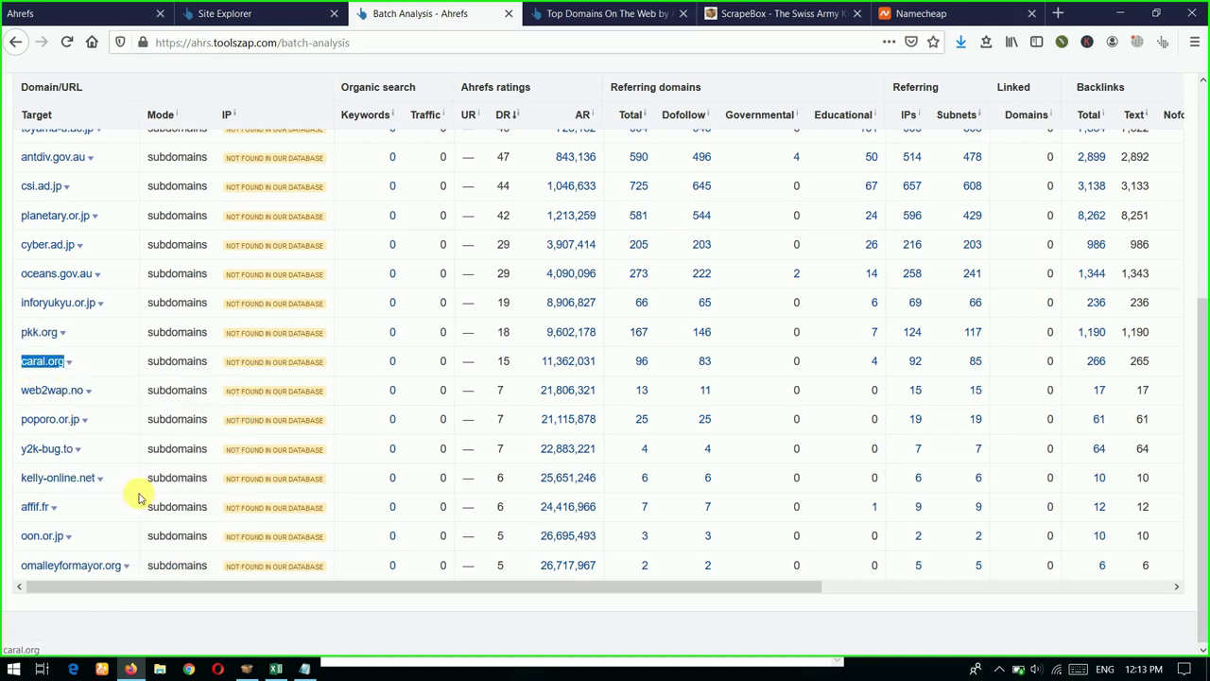
Switch to Namecheap and search for the copied domain caral.org in place of the previous query.
click(921, 13)
click(392, 246)
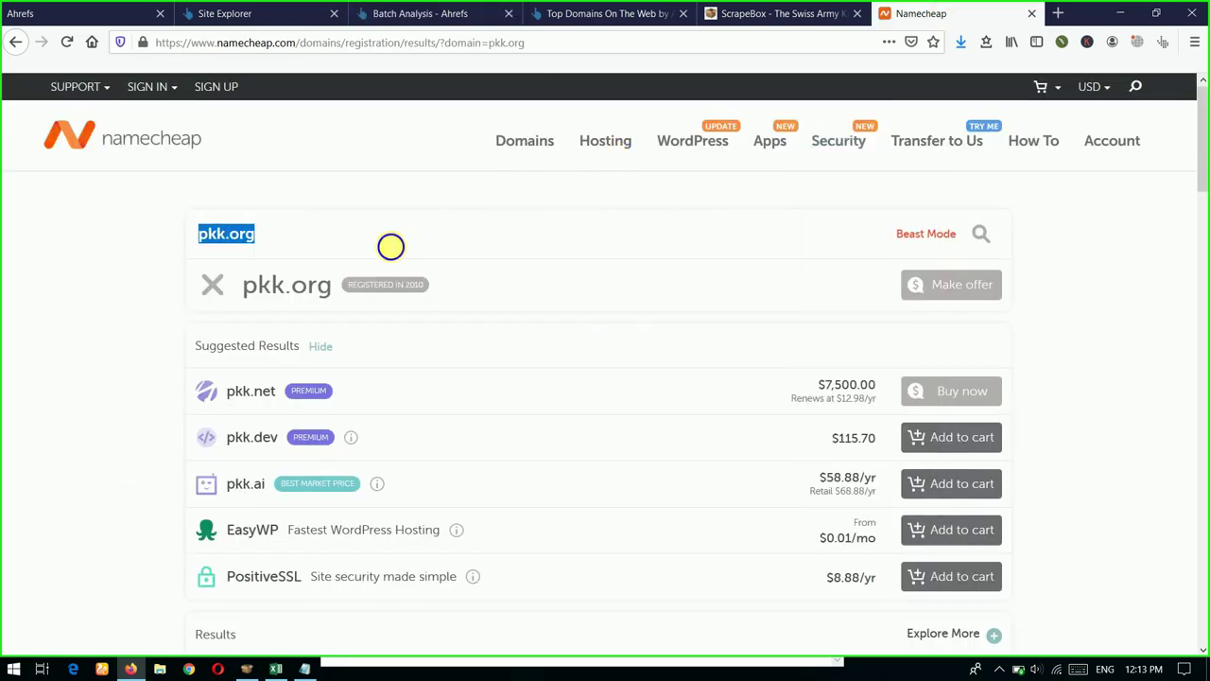
right_click(390, 245)
click(452, 388)
click(968, 244)
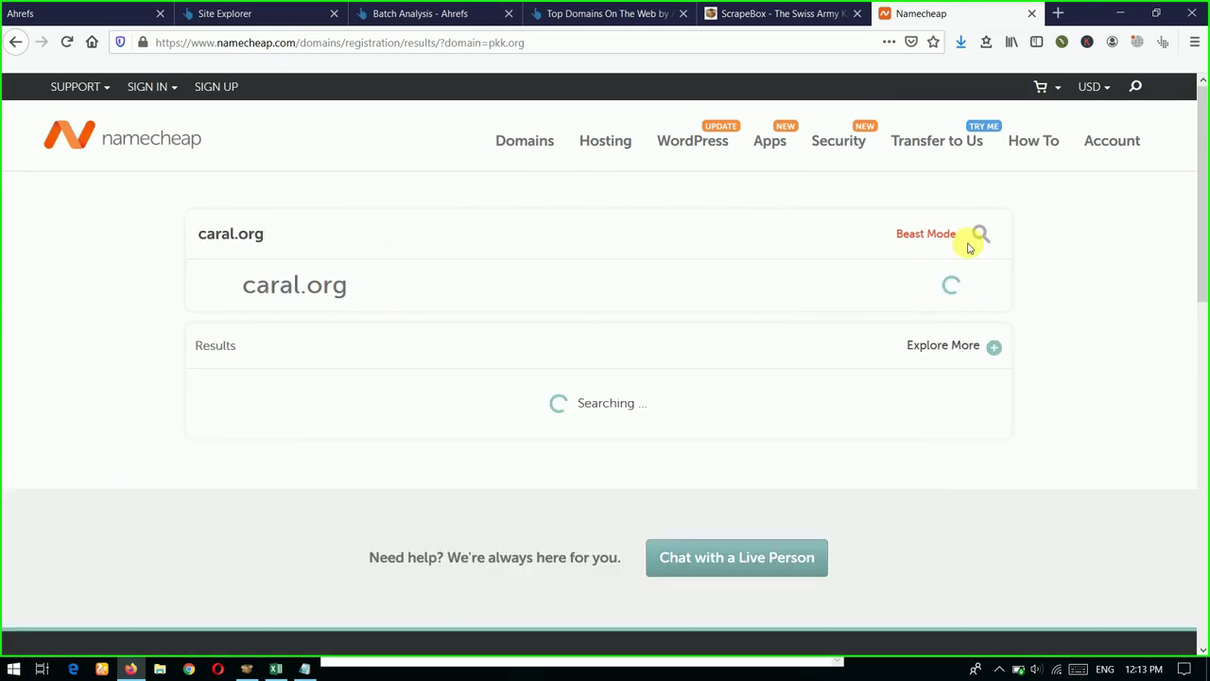
Copy the domain name kelly-online.net from the Ahrefs batch analysis results and return to the Namecheap search page.
click(416, 13)
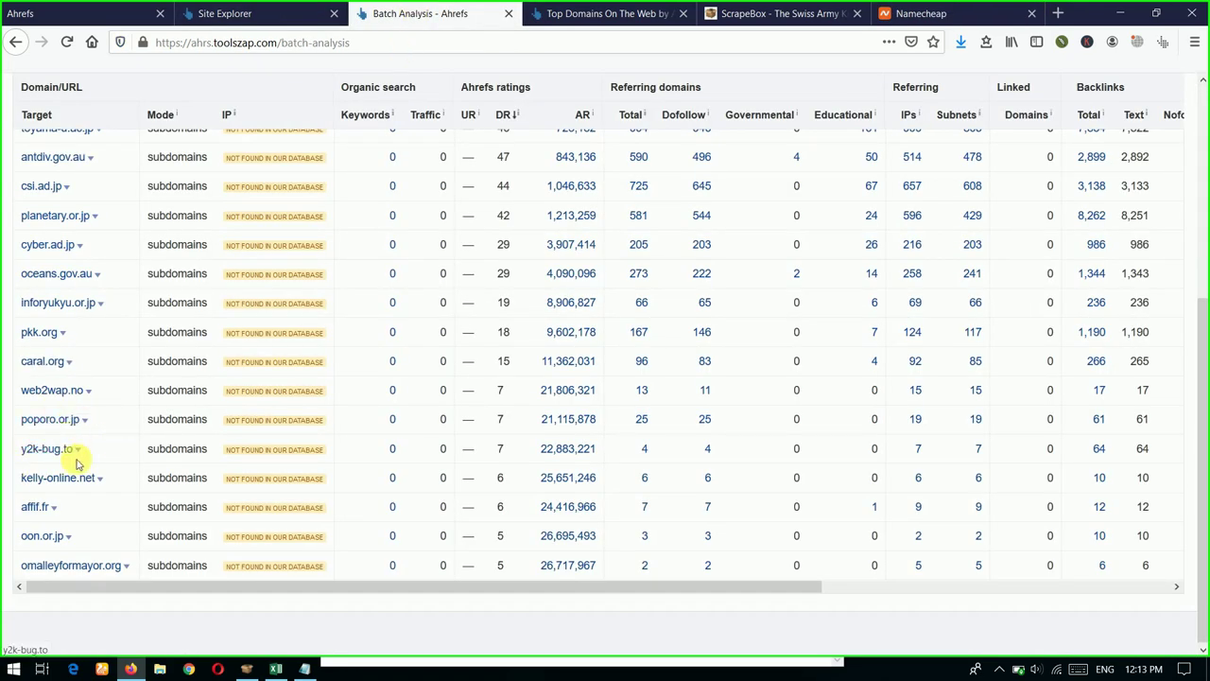
drag(17, 484, 73, 482)
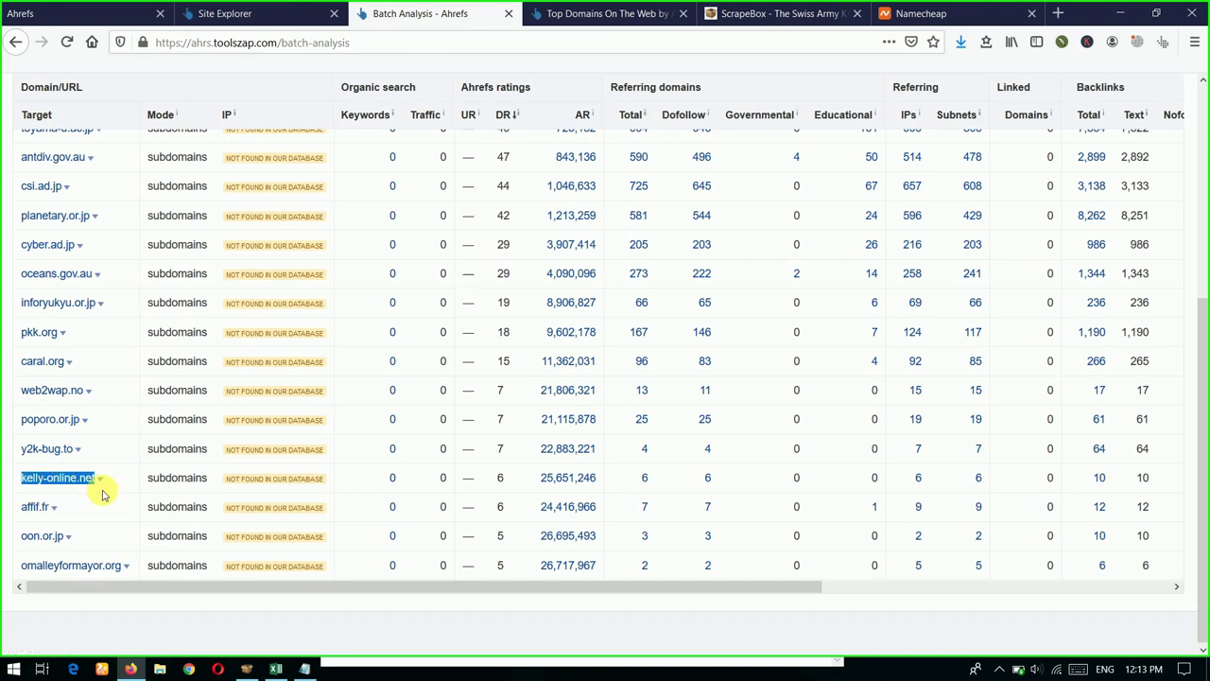
right_click(104, 493)
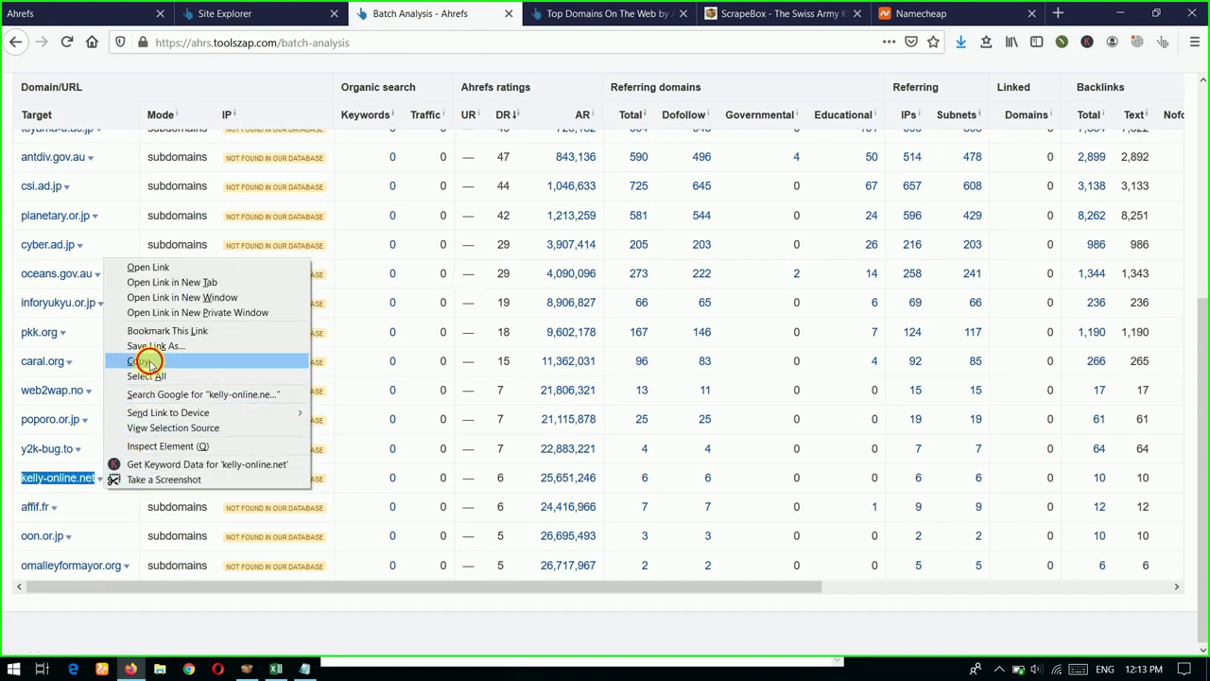
click(146, 361)
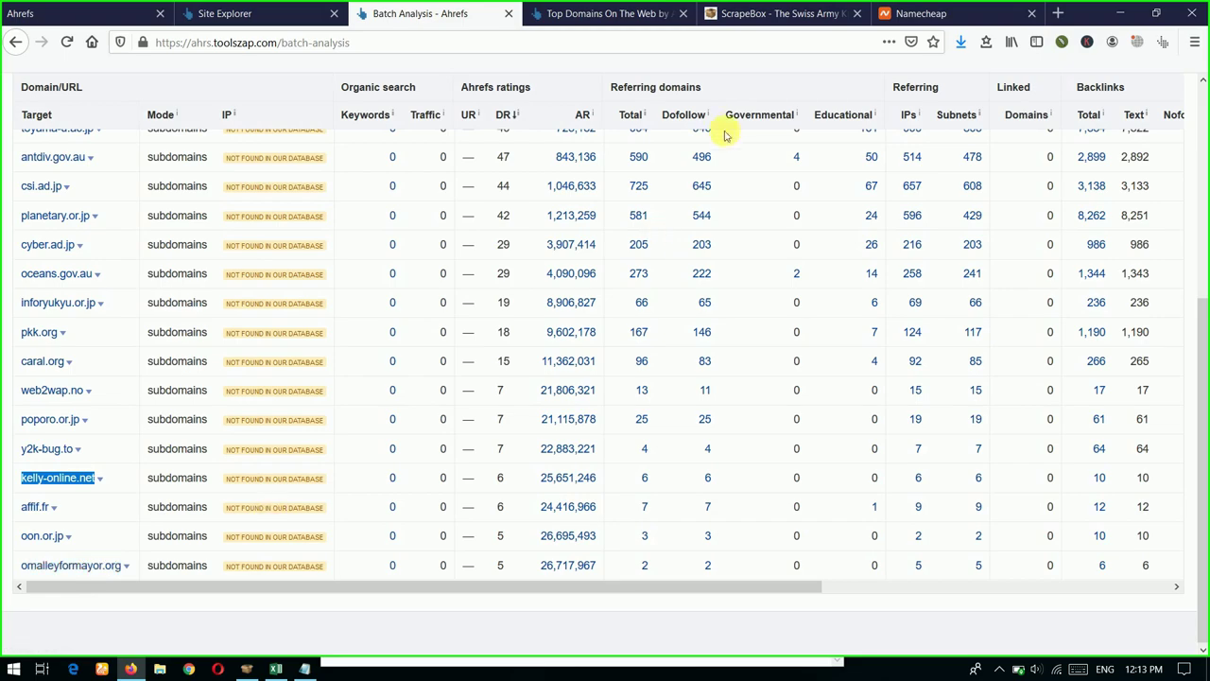
click(907, 12)
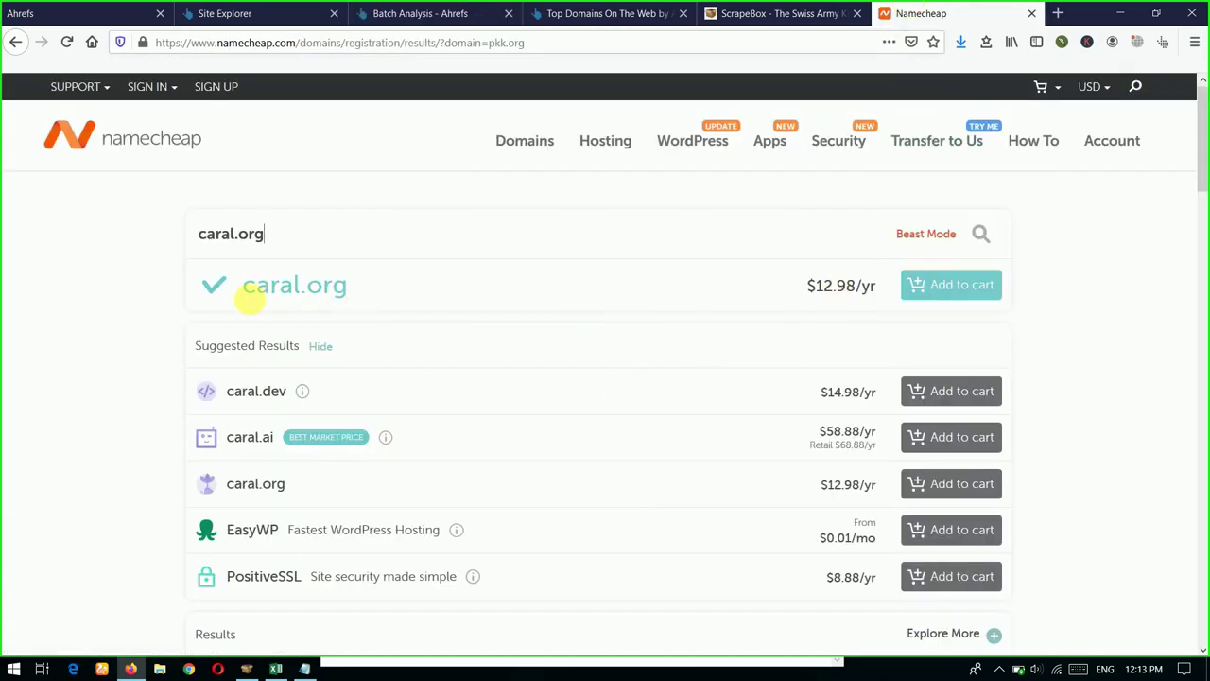